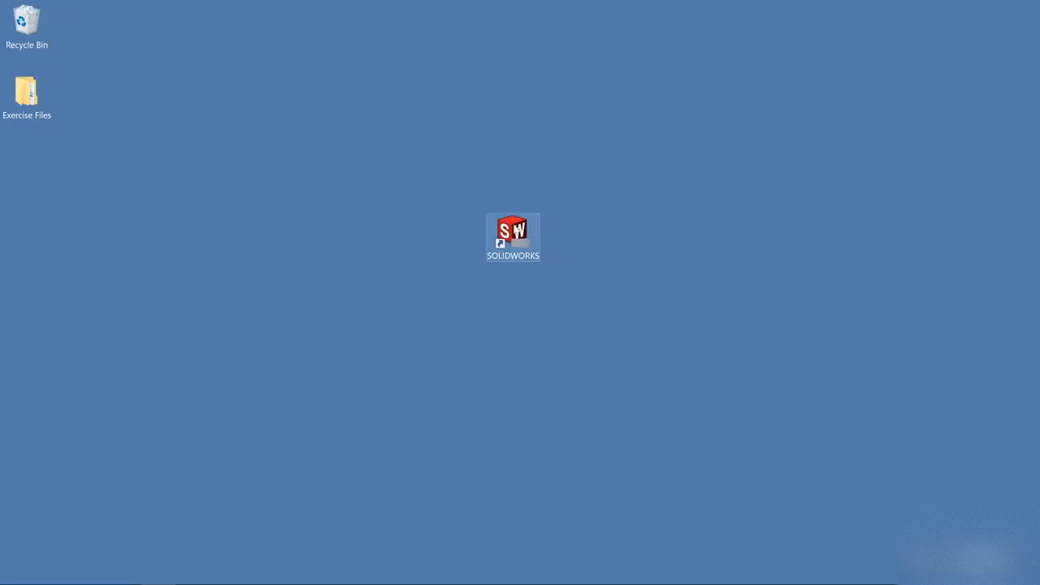
Launch SOLIDWORKS and choose to activate the product later.
double_click(513, 231)
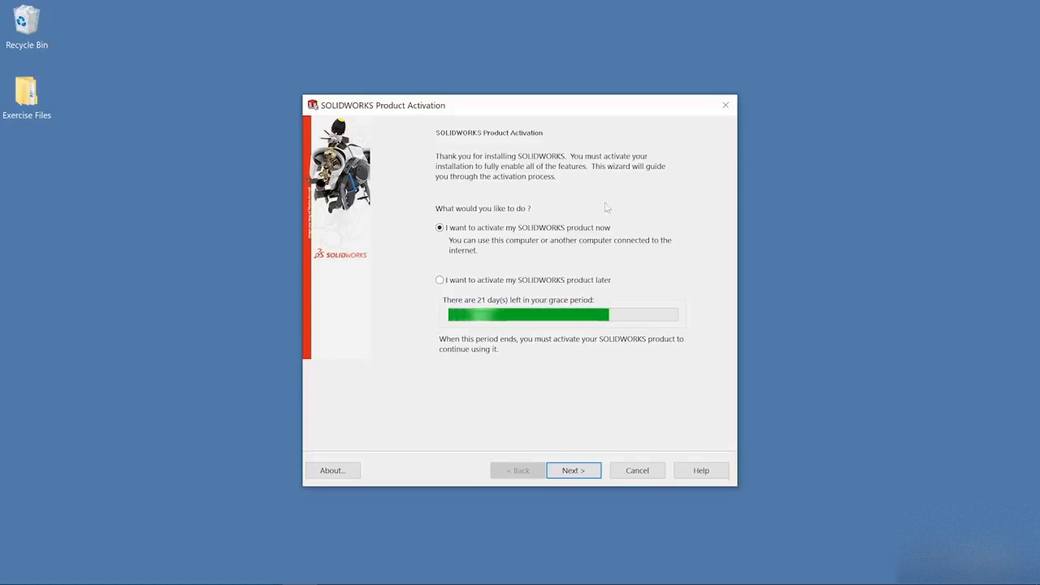
left_click(440, 280)
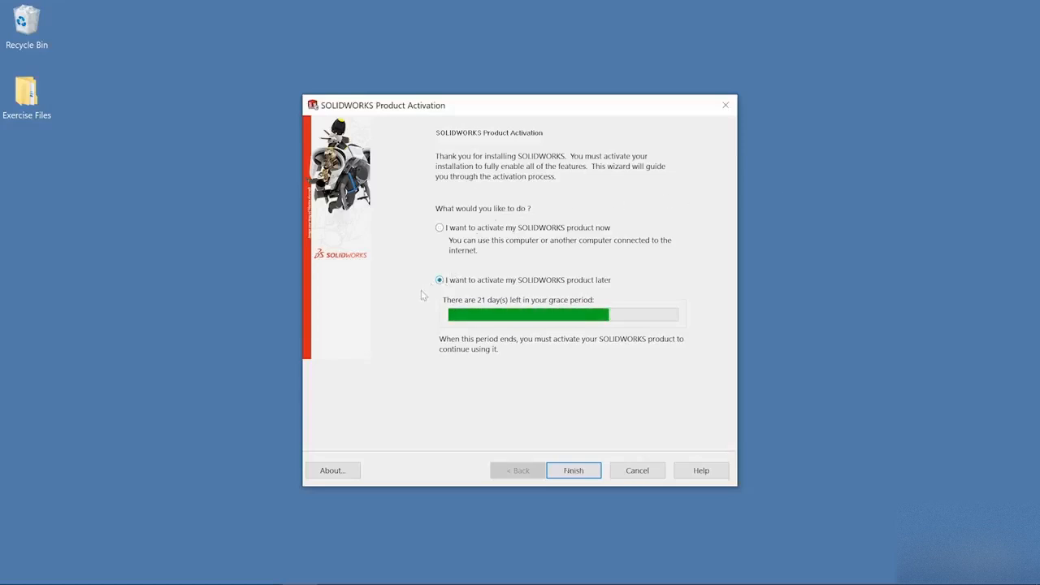
left_click(573, 470)
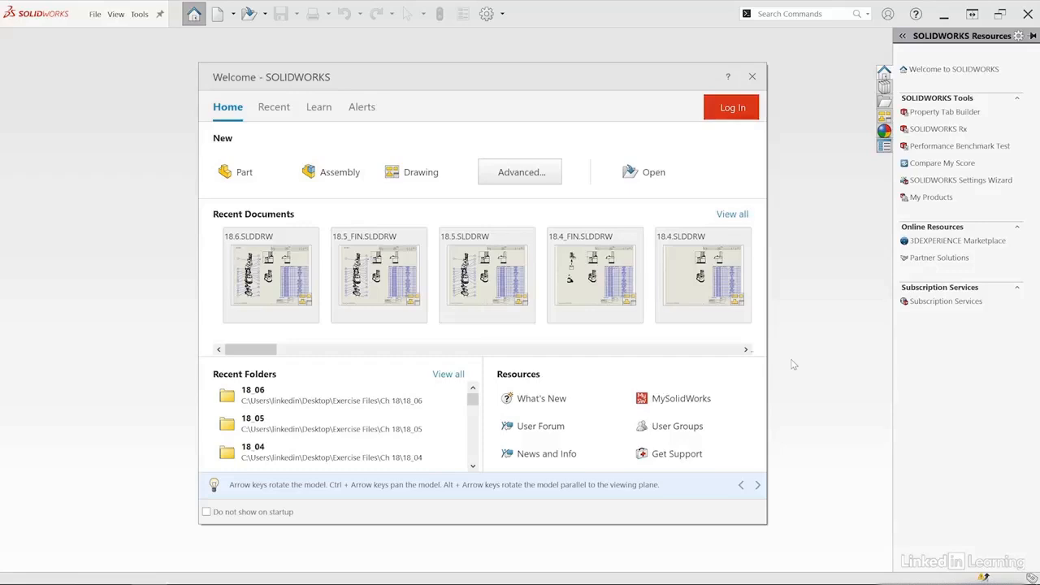
Look through the recent documents, learning resources and technical alerts of the Welcome dialog, return to its home page and dismiss it.
left_click(274, 110)
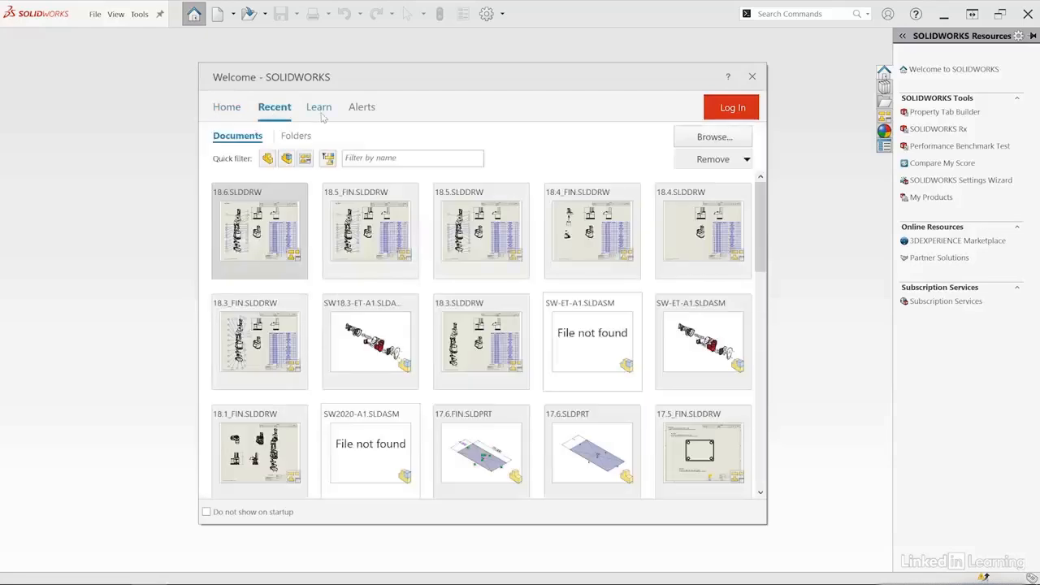
left_click(319, 111)
left_click(361, 112)
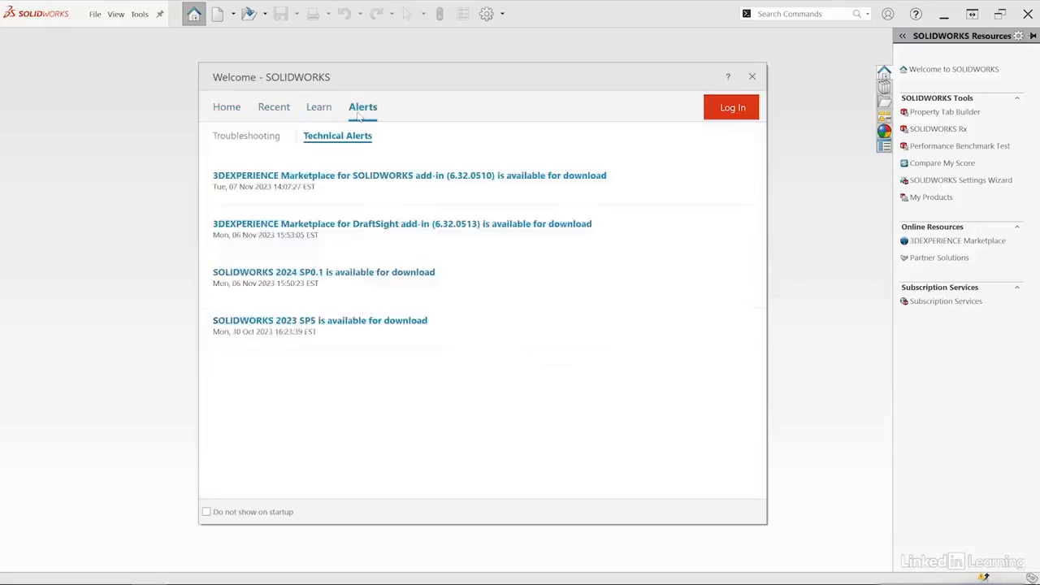
left_click(237, 108)
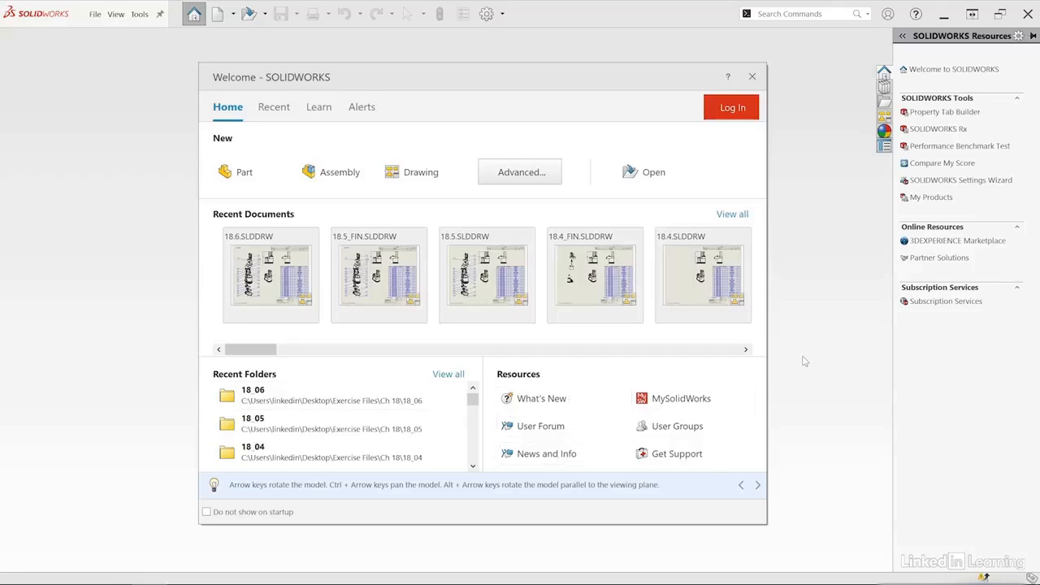
left_click(820, 198)
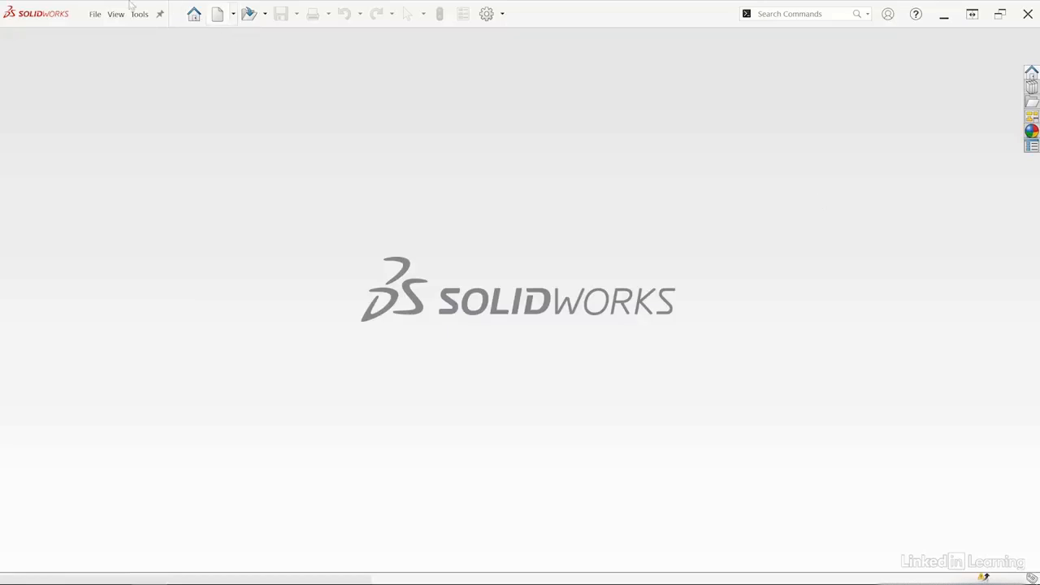
Reopen the Welcome dialog and examine the available advanced document templates, including the MBD and 15_01 sets, without creating a document.
left_click(193, 15)
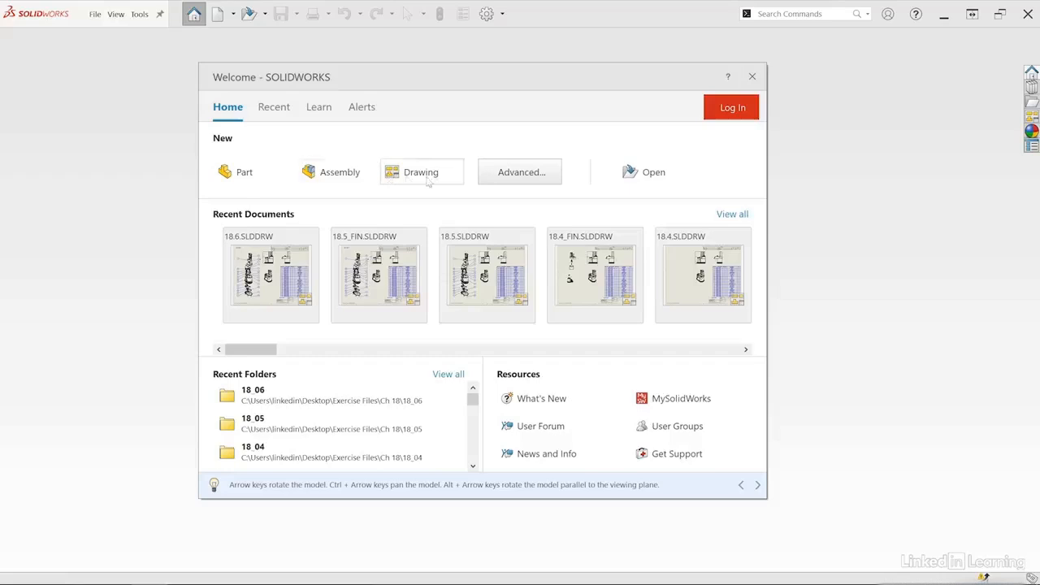
left_click(527, 172)
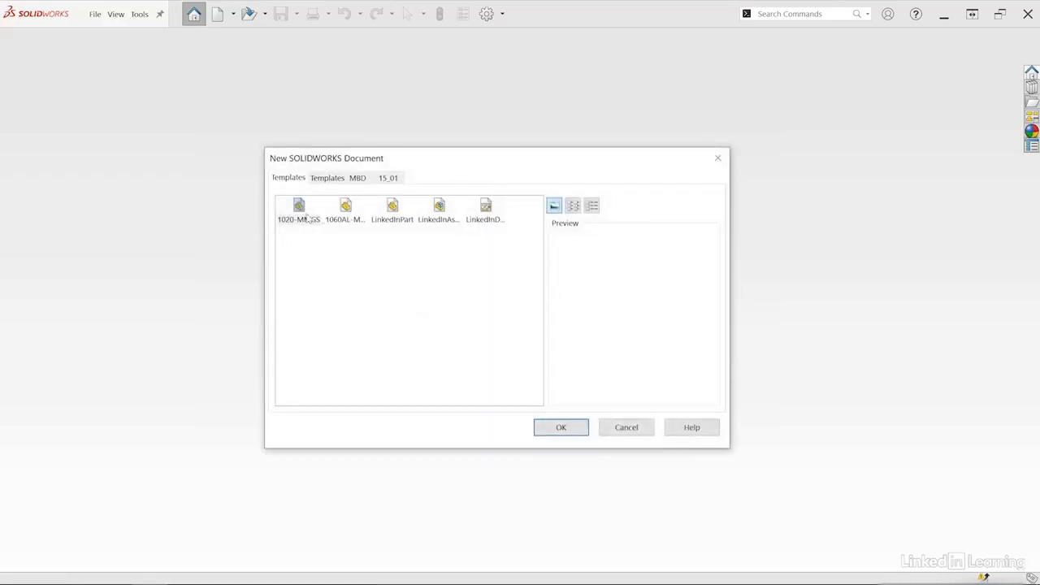
left_click(336, 182)
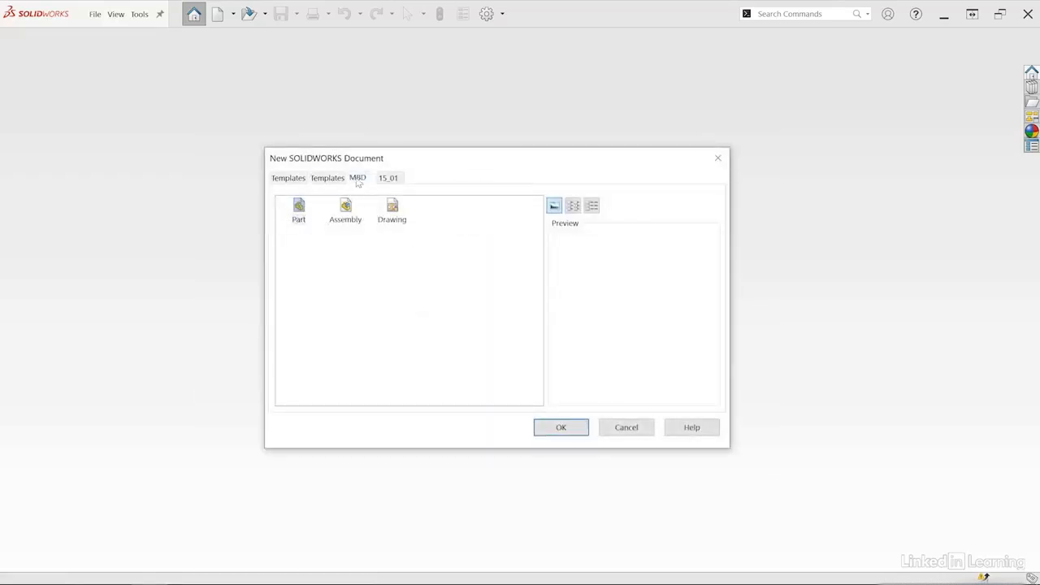
left_click(358, 178)
left_click(388, 177)
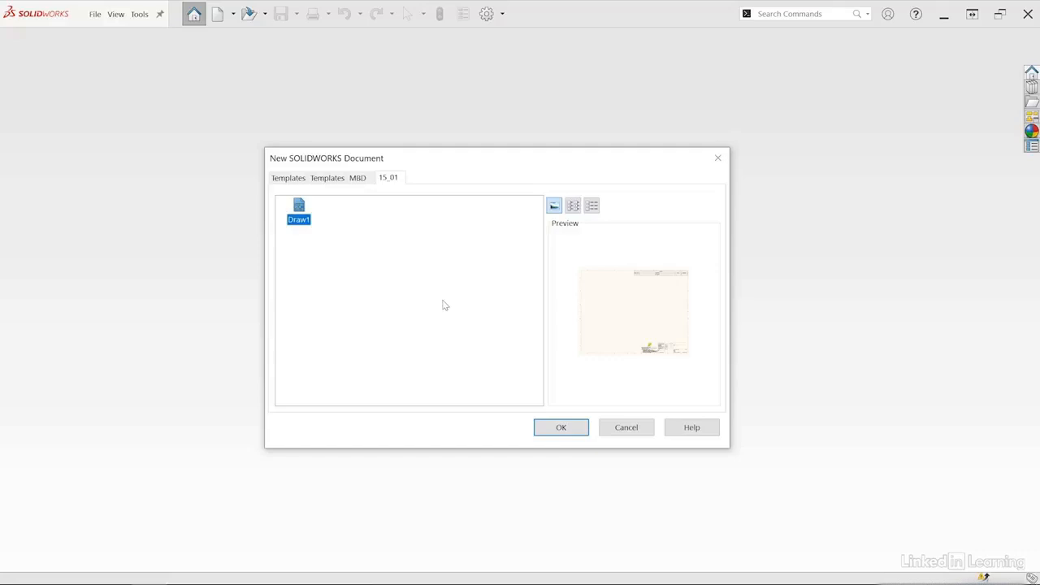
left_click(623, 428)
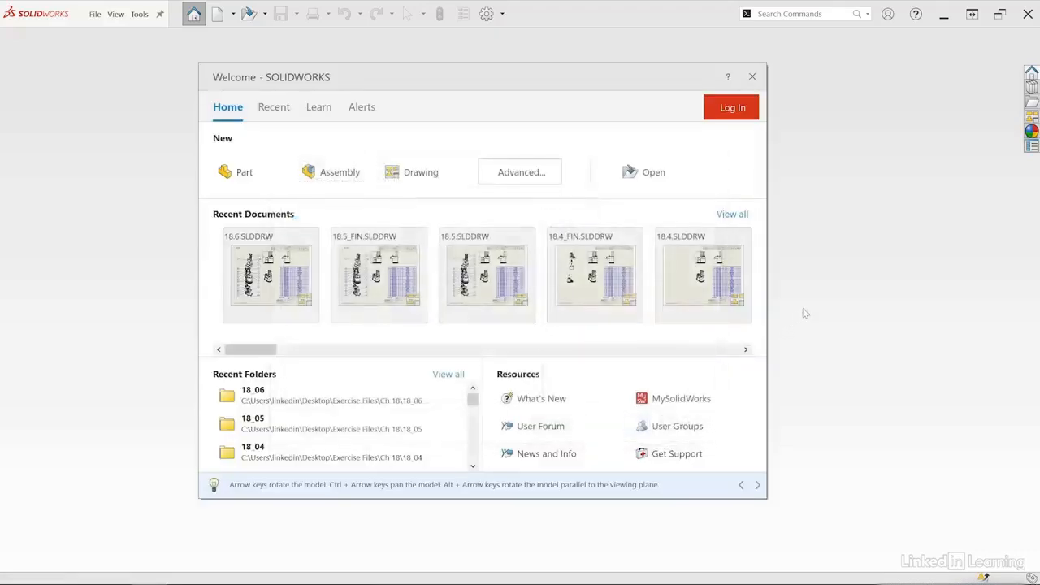
left_click(804, 314)
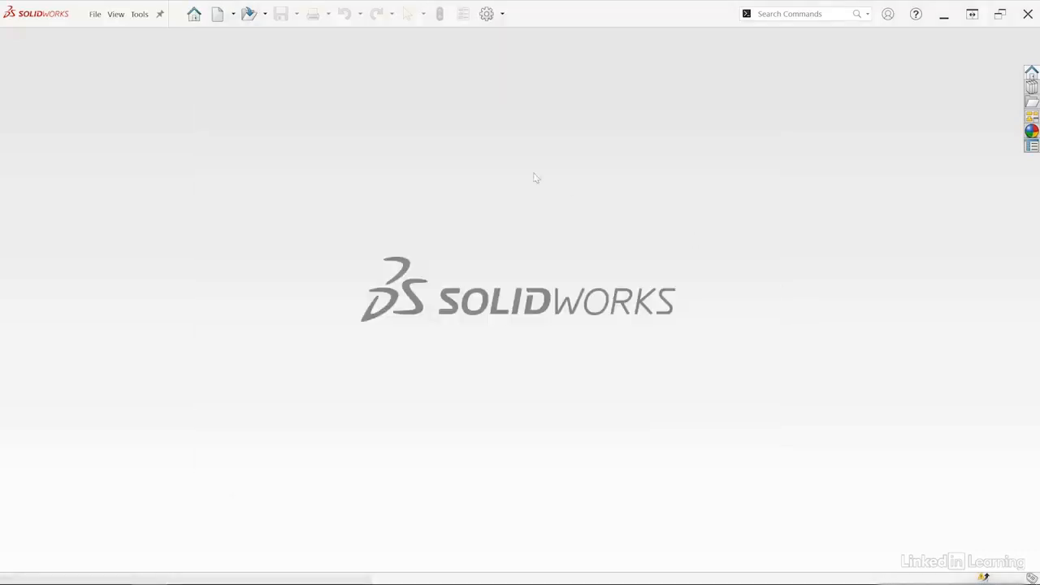
Create a new Part document using the novice view of the New SOLIDWORKS Document dialog, after viewing the advanced templates.
left_click(217, 15)
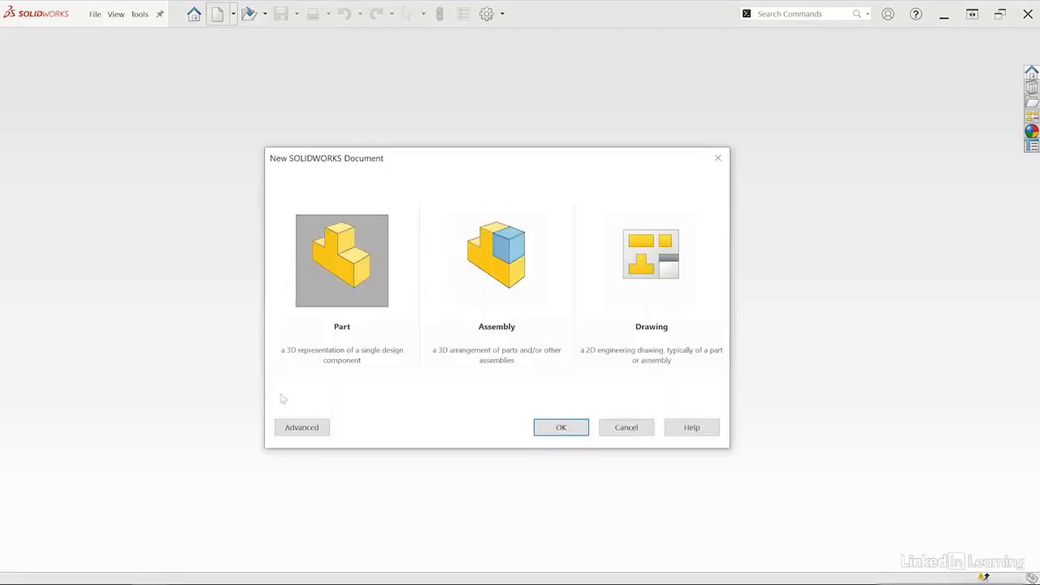
left_click(315, 431)
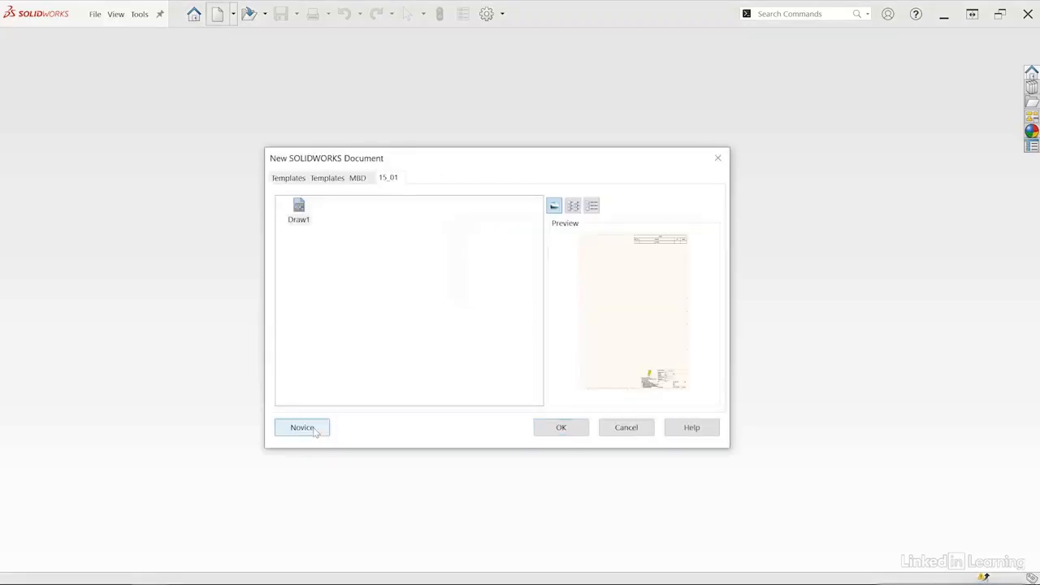
left_click(296, 180)
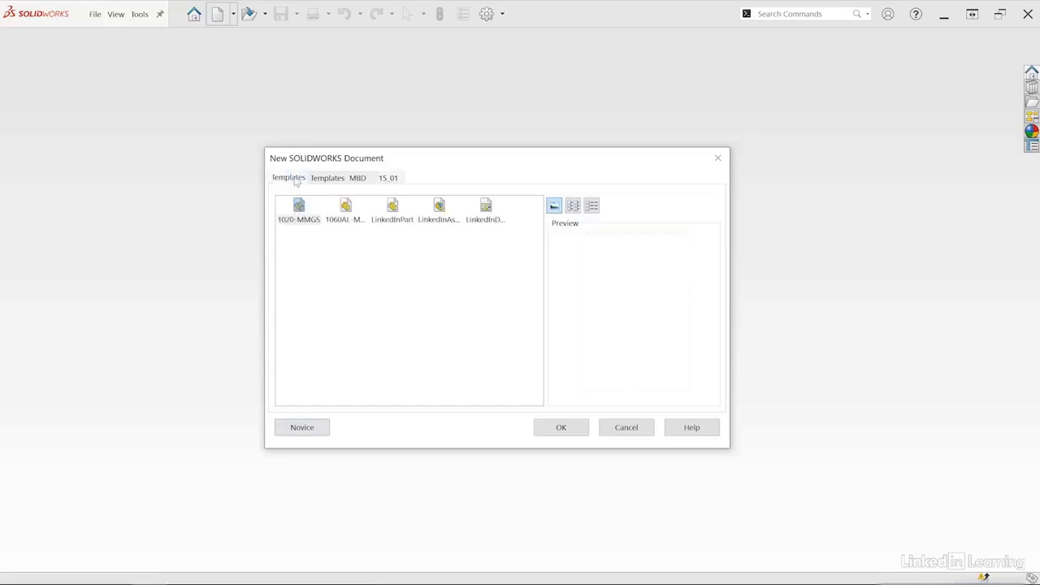
left_click(303, 431)
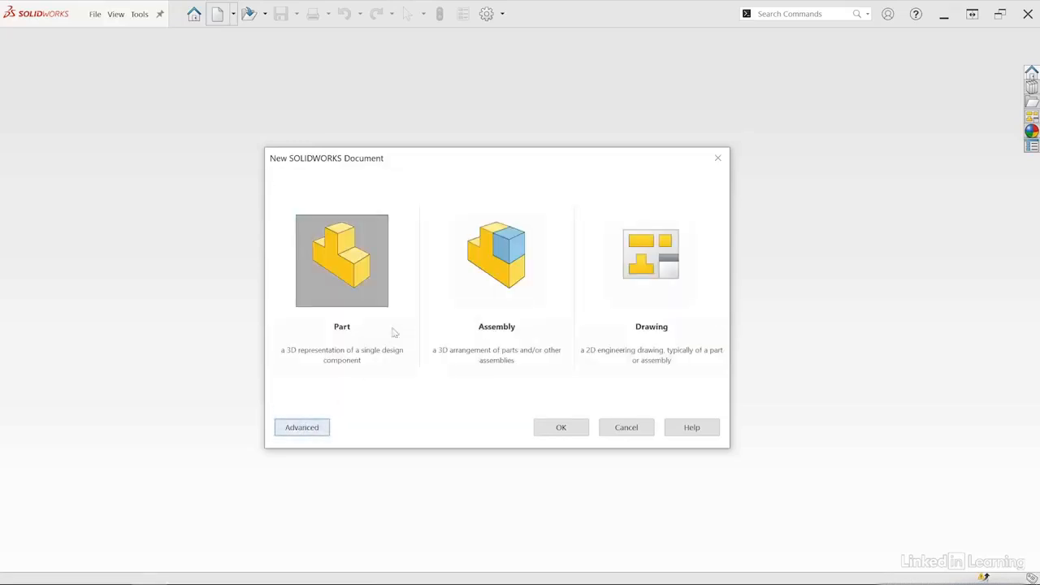
left_click(360, 264)
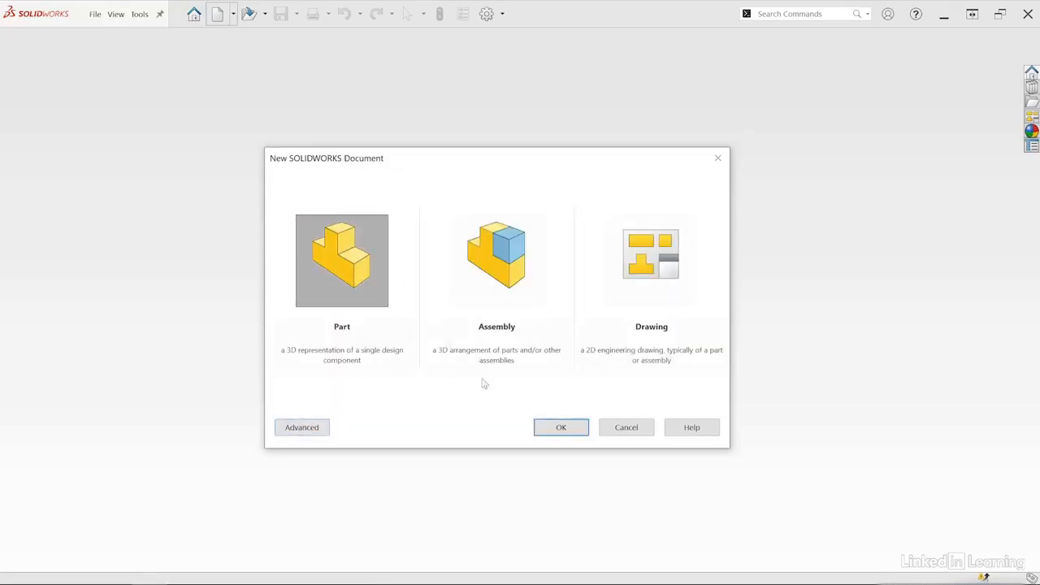
left_click(557, 428)
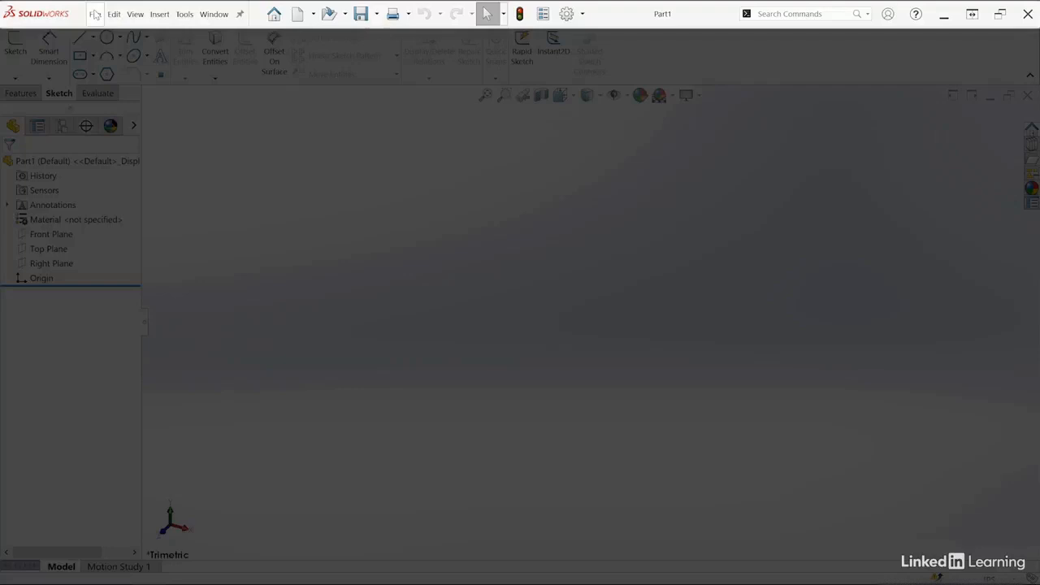
Pin the main menu bar so it stays displayed and look through its menus from File to Window.
left_click(227, 14)
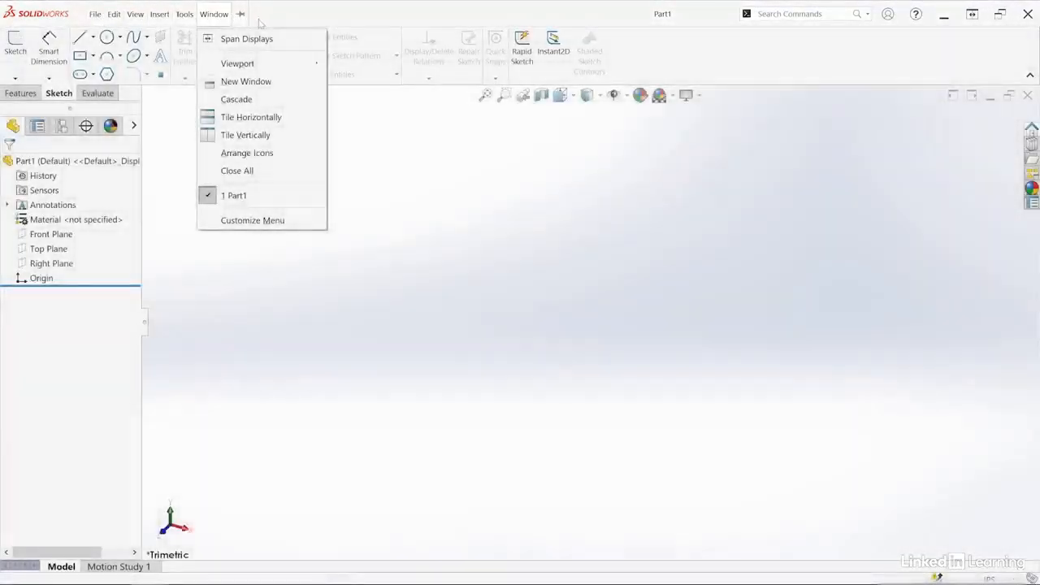
left_click(240, 14)
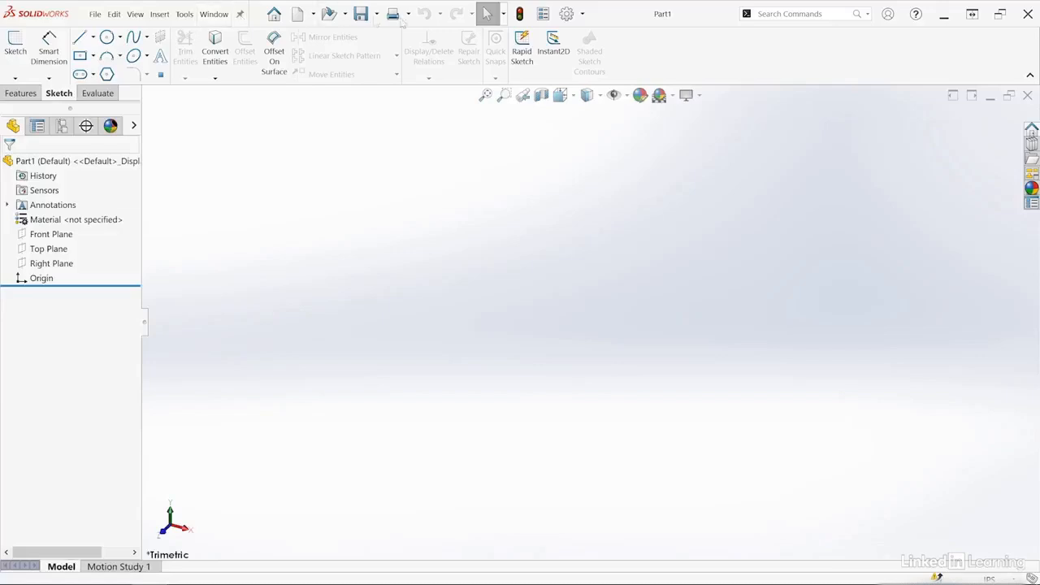
left_click(98, 15)
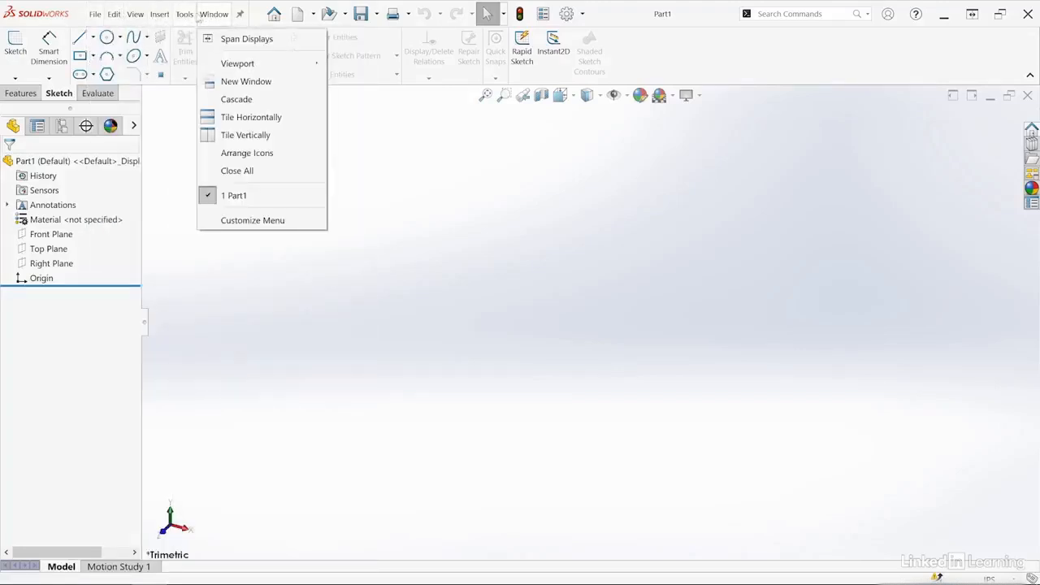
left_click(480, 179)
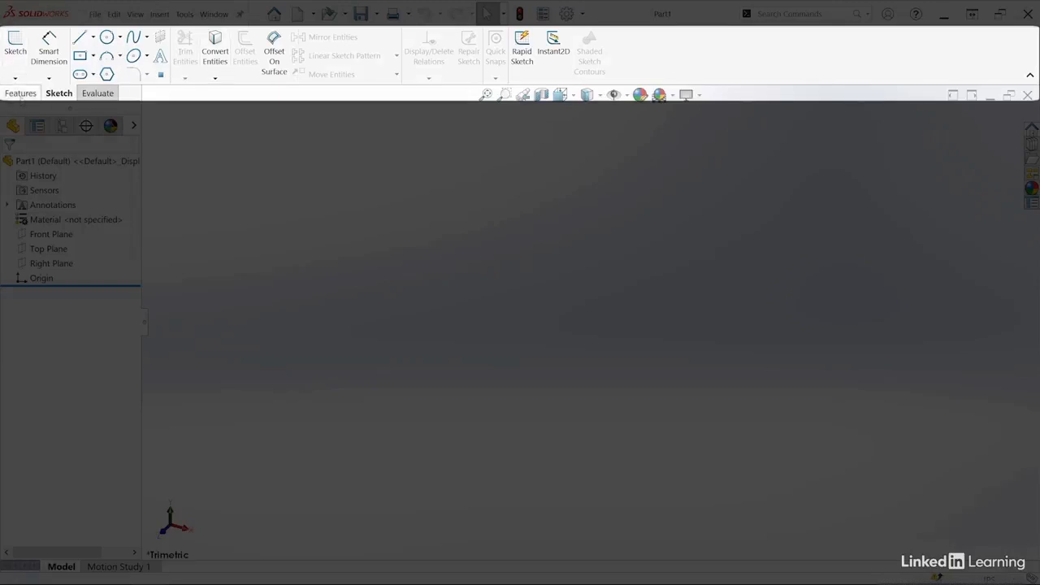
Look through the Features, Sketch and Evaluate command sets of the CommandManager.
left_click(20, 93)
left_click(59, 93)
left_click(95, 93)
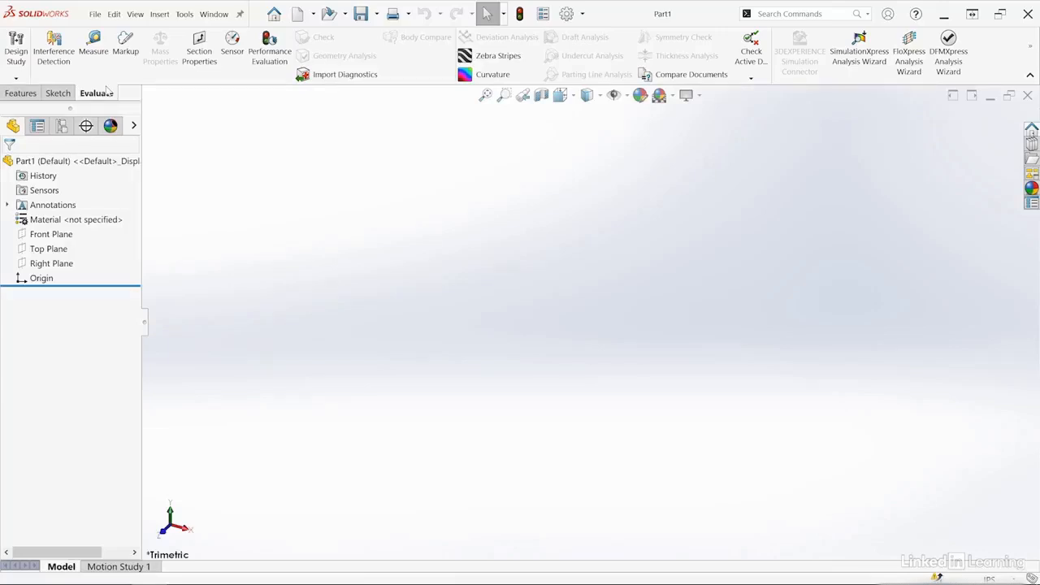
Add the Sheet Metal command set to the CommandManager and display its tools.
right_click(104, 93)
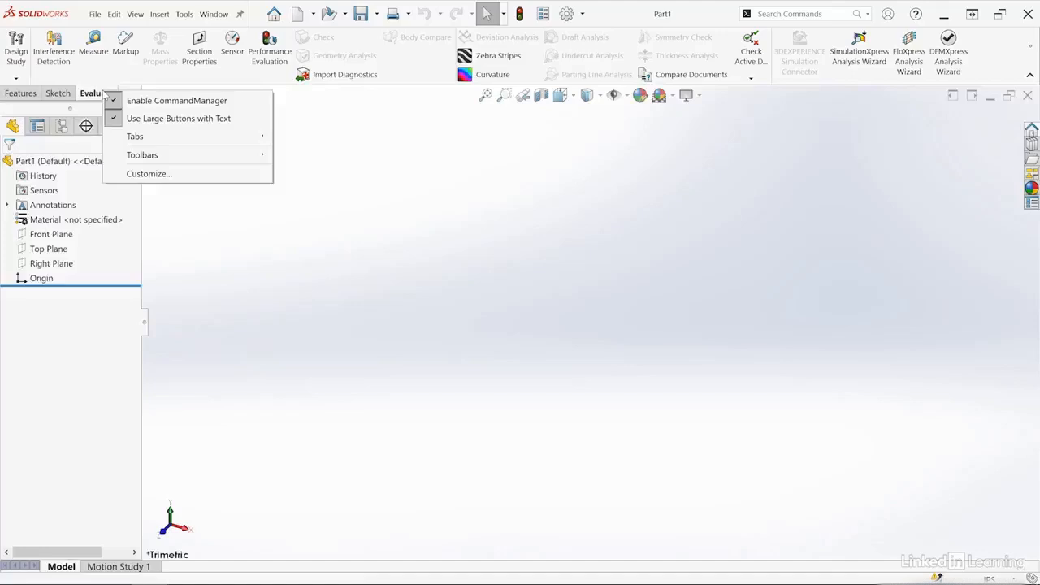
mouse_move(162, 139)
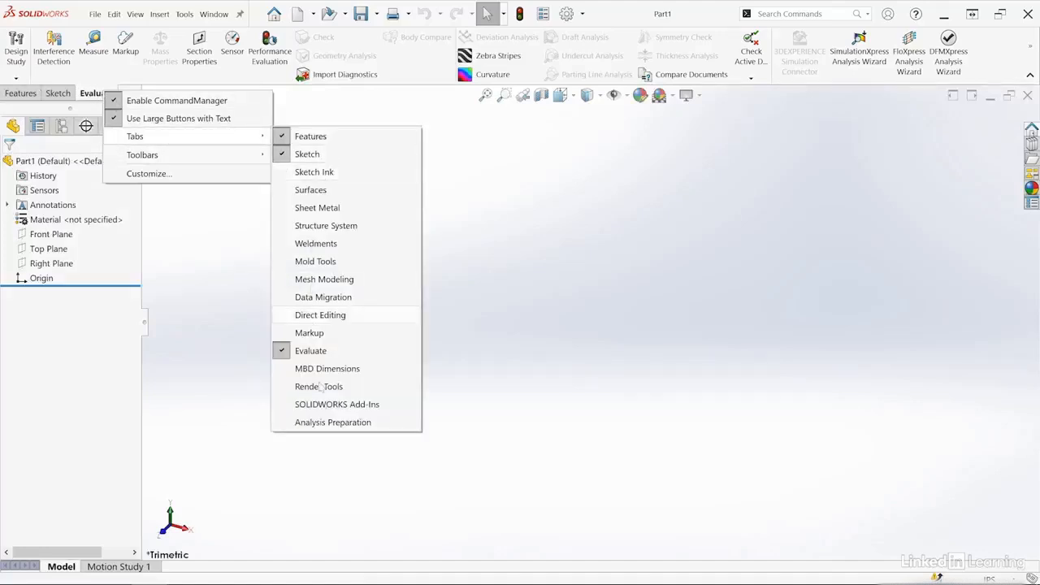
mouse_move(176, 157)
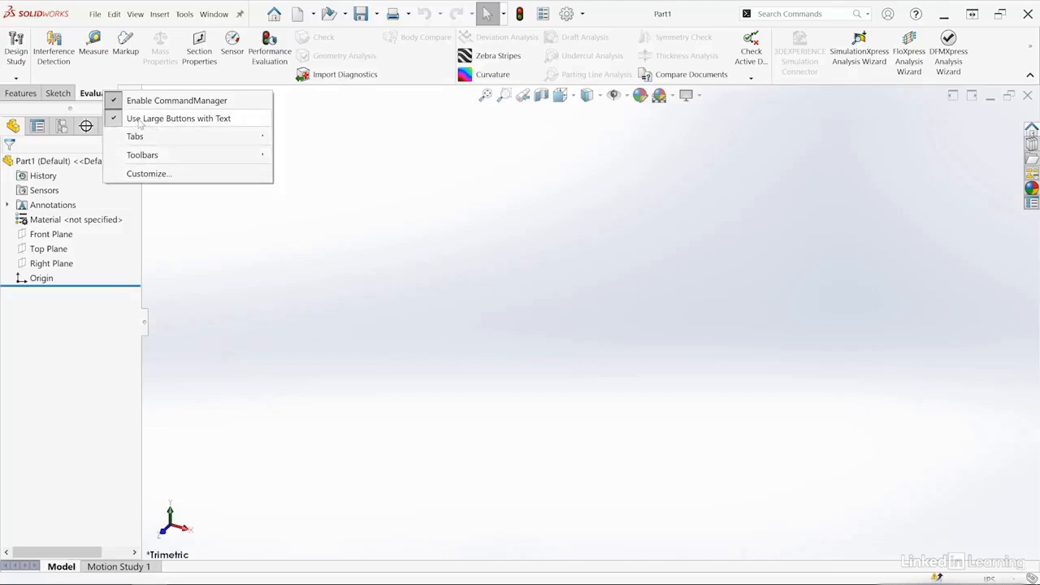
mouse_move(207, 142)
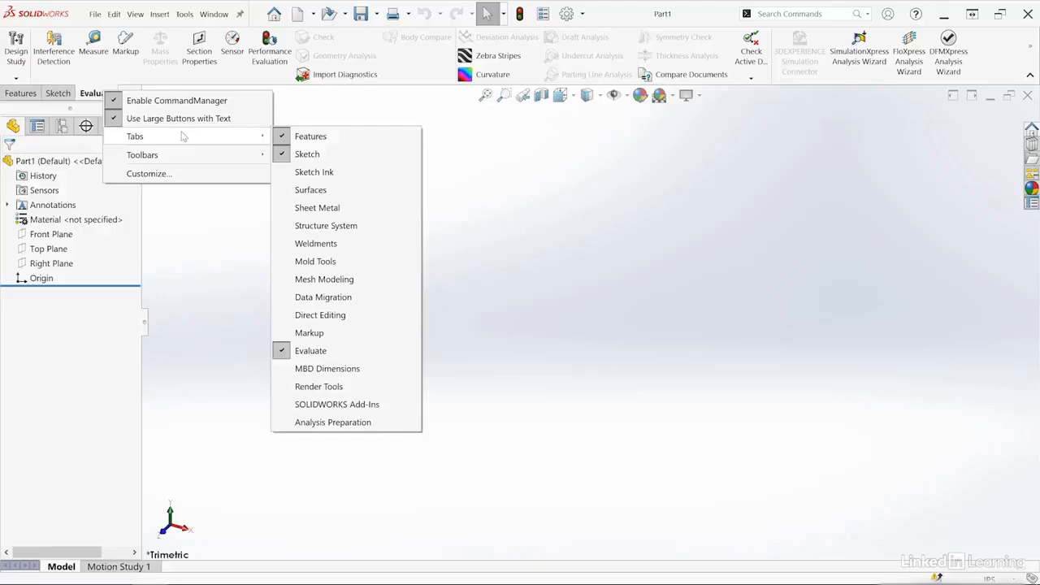
left_click(296, 210)
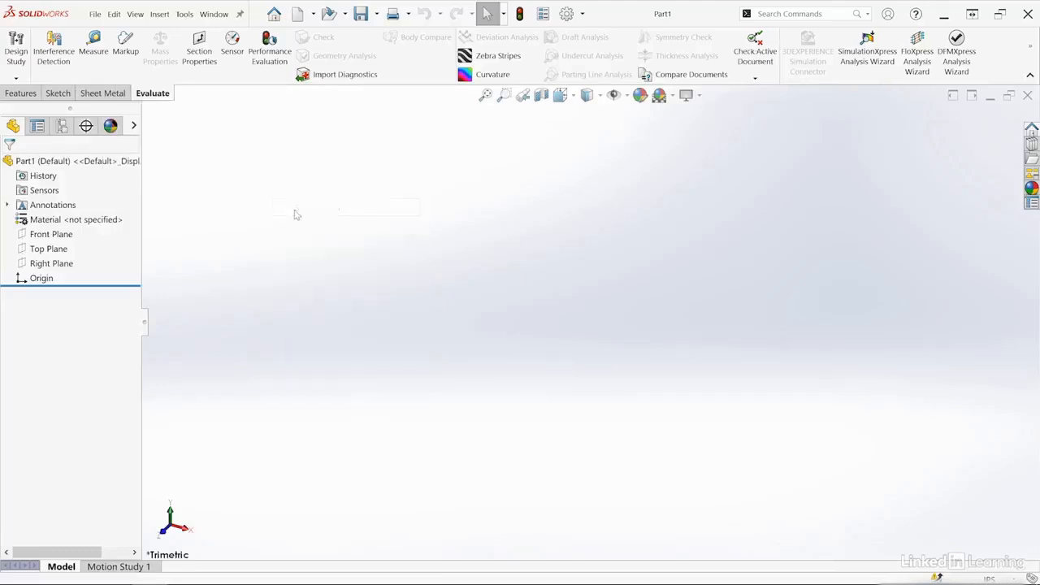
left_click(106, 96)
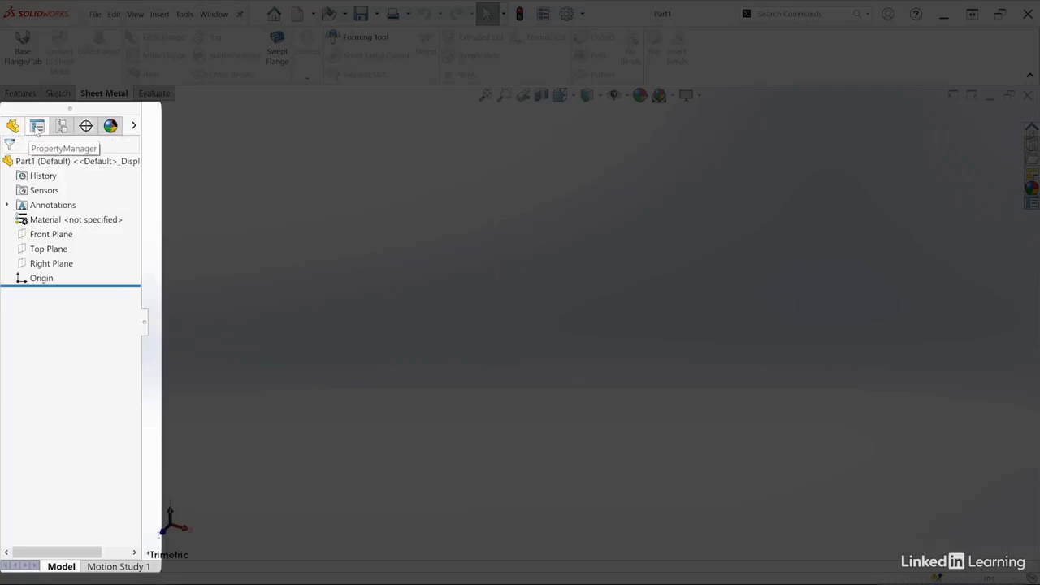
Examine the part's properties, configurations, dimension manager and appearances, and return to the FeatureManager design tree.
left_click(36, 130)
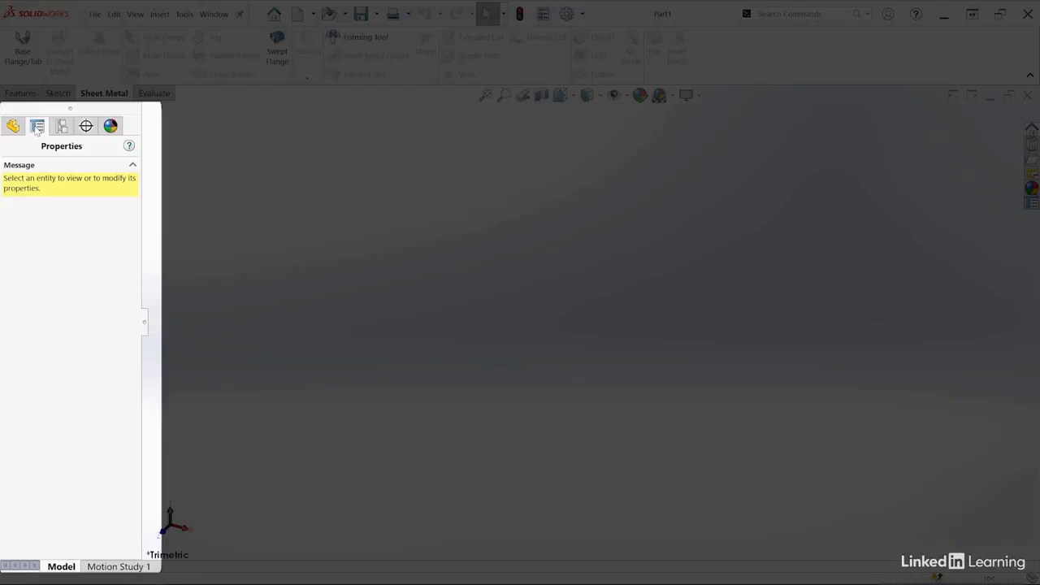
left_click(62, 128)
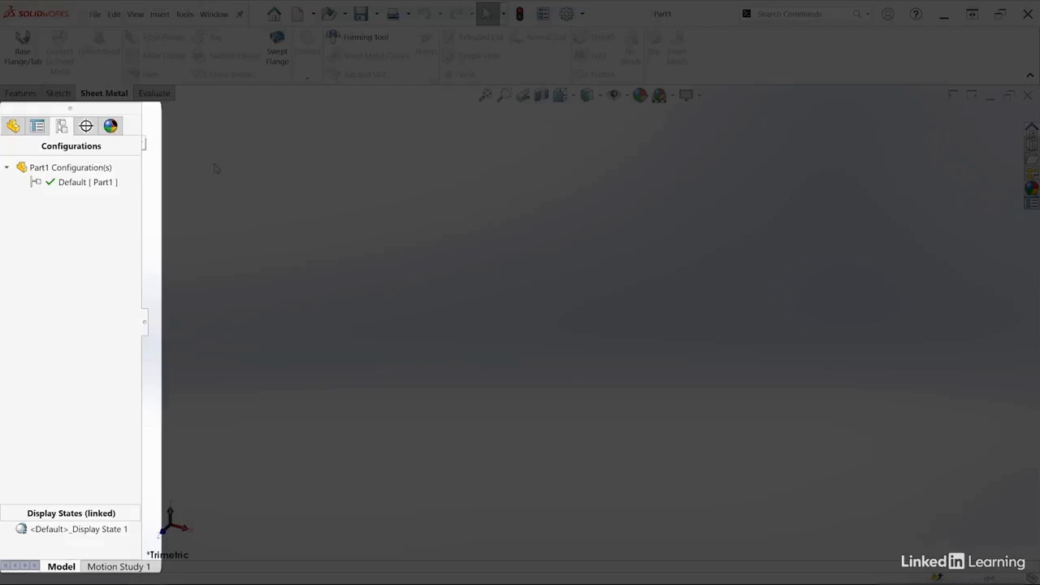
left_click(86, 128)
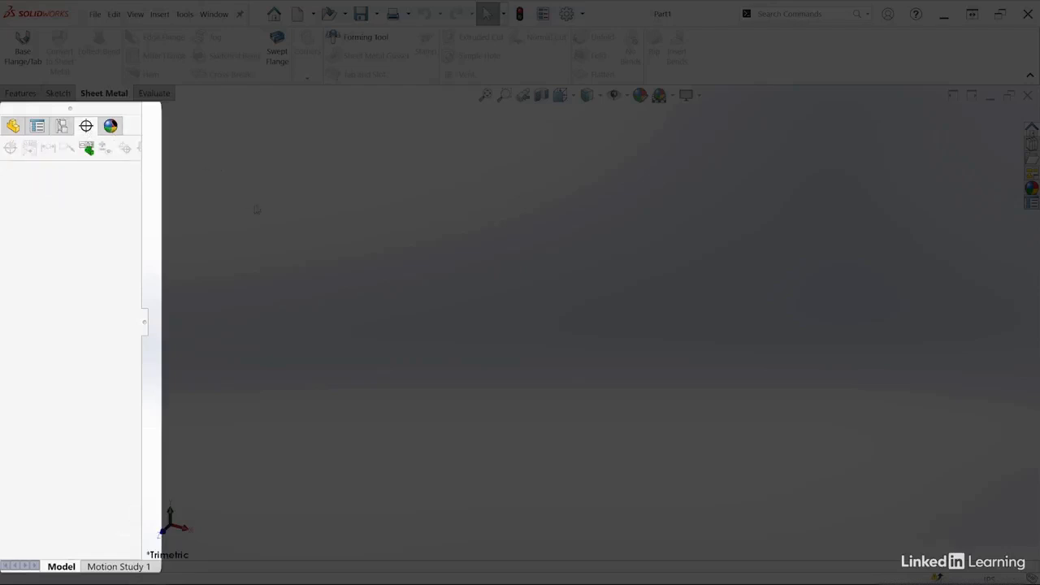
left_click(111, 127)
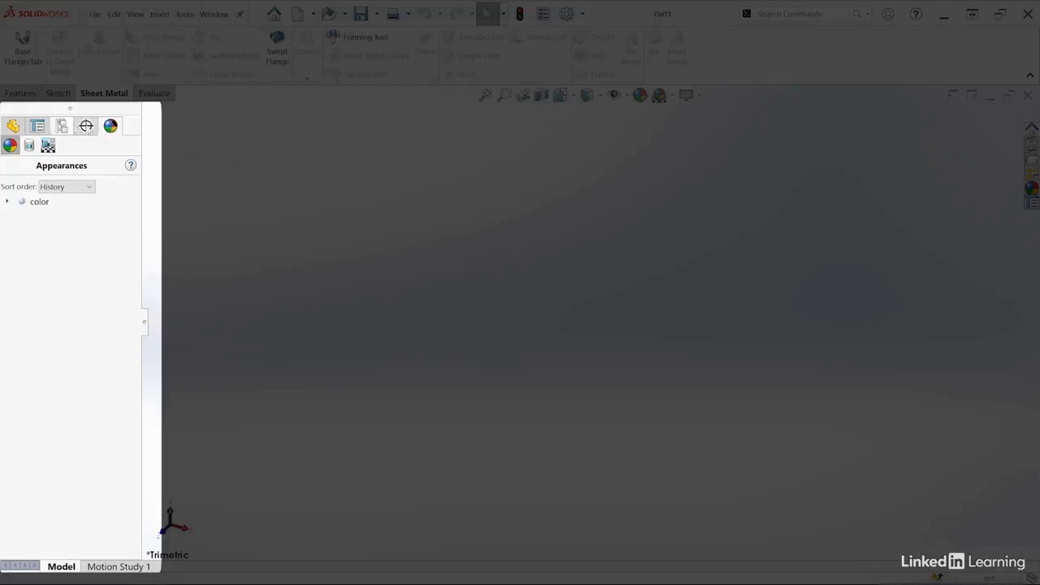
left_click(13, 126)
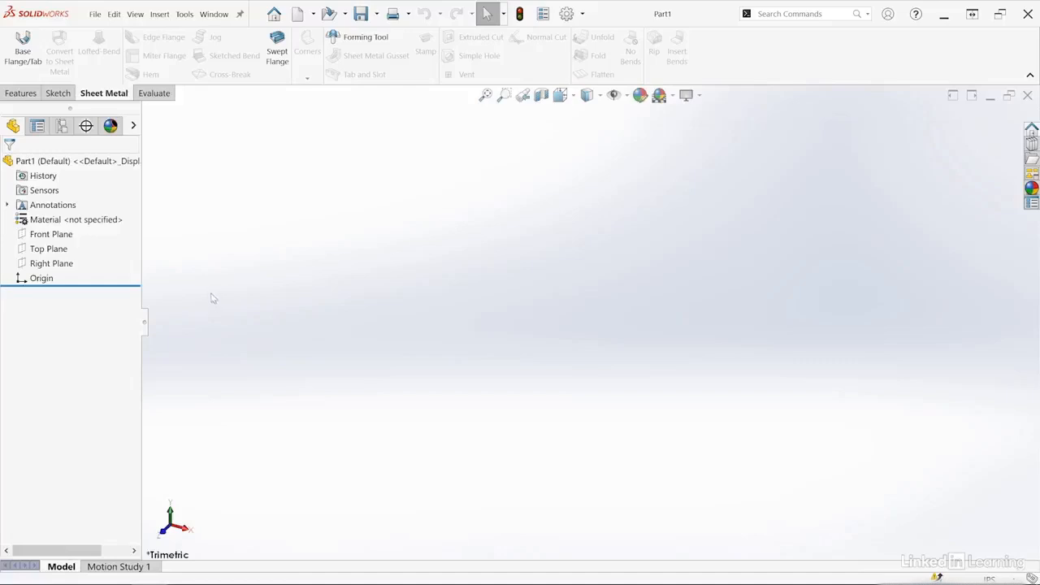
Examine the default Front, Top and Right planes one after another and clear the selection.
left_click(57, 234)
left_click(47, 248)
left_click(48, 264)
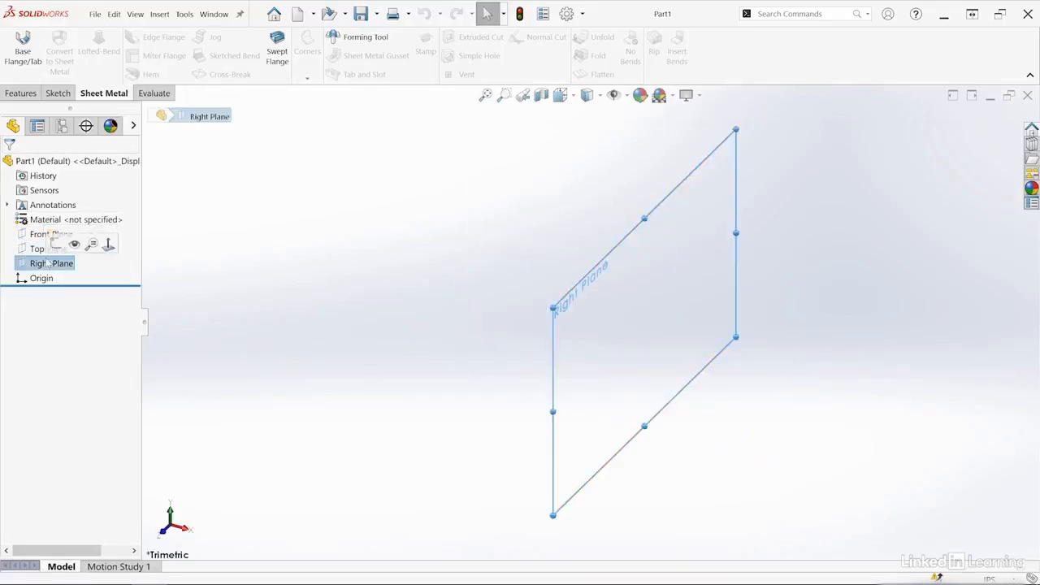
left_click(238, 268)
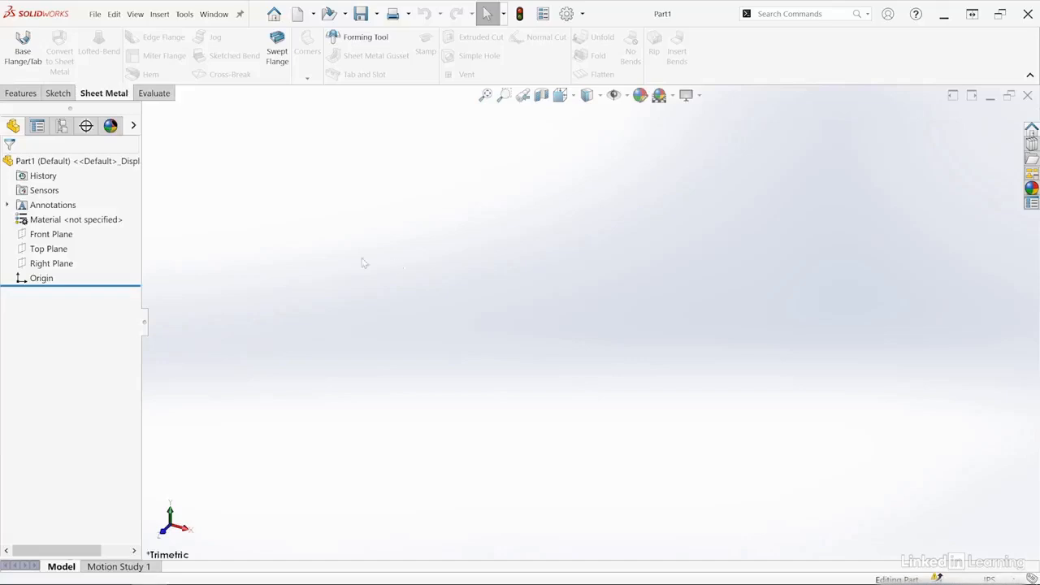
Start a new sketch on the Top Plane.
left_click(34, 253)
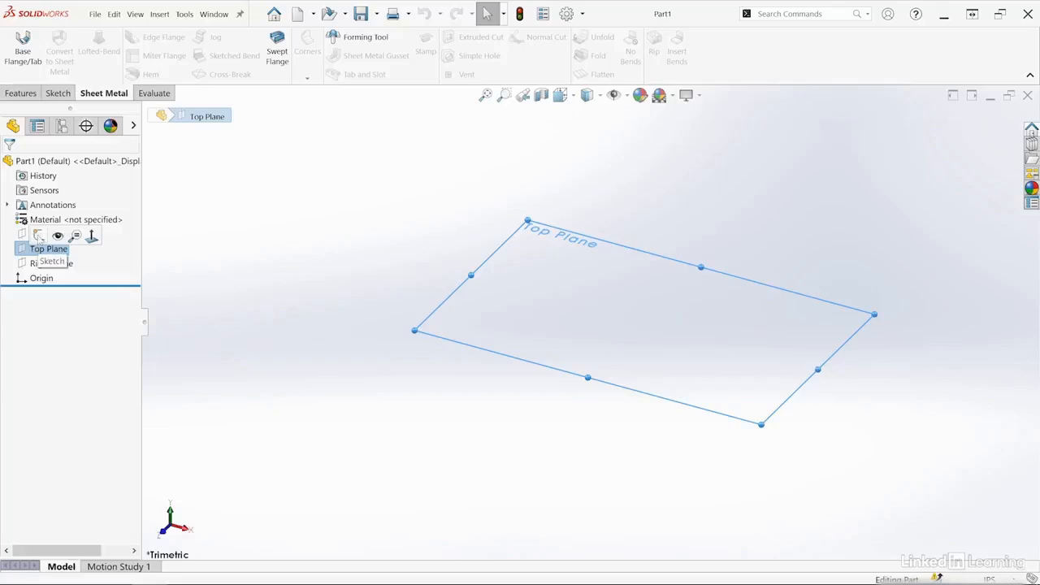
left_click(57, 95)
left_click(14, 47)
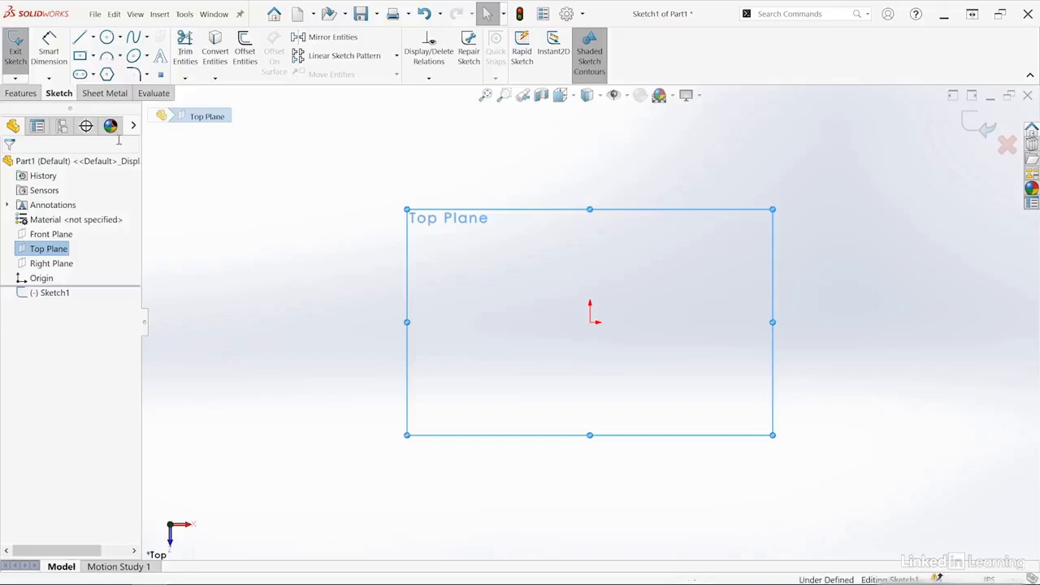
Draw a corner rectangle about 8.34 in wide and 5.57 in high around the origin.
left_click(93, 55)
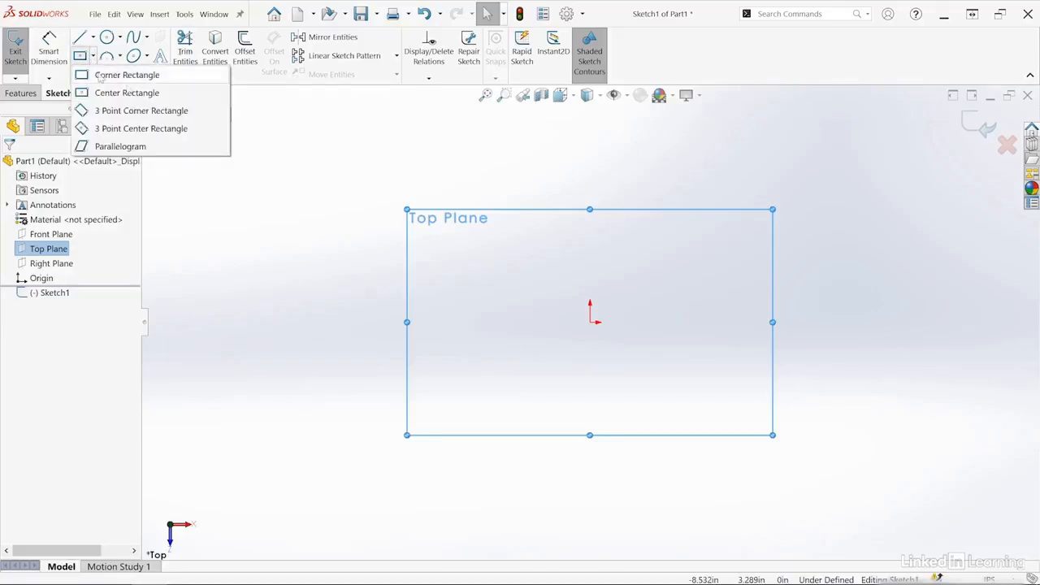
left_click(114, 75)
left_click(423, 172)
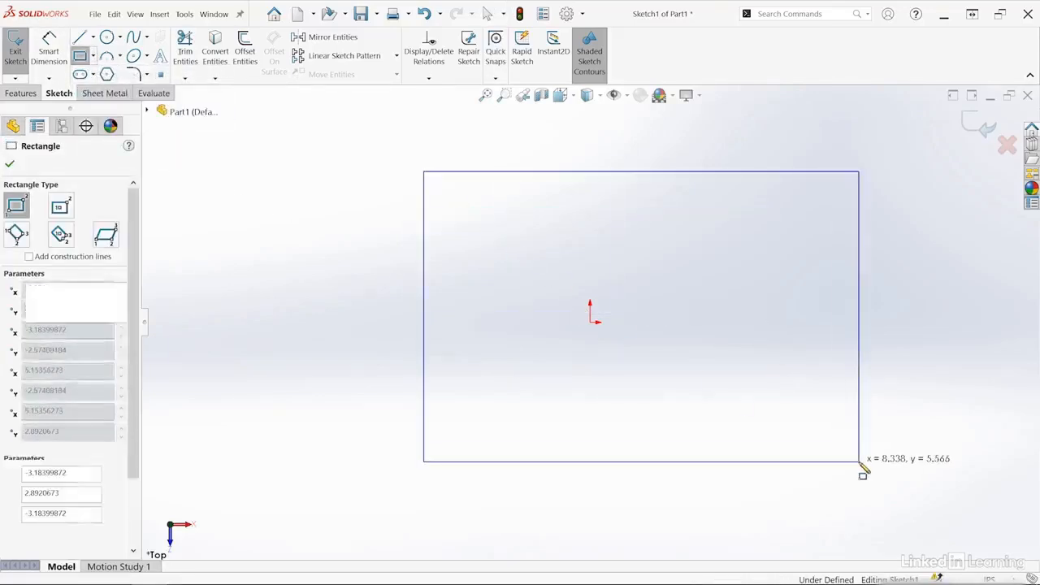
left_click(860, 462)
key("Escape")
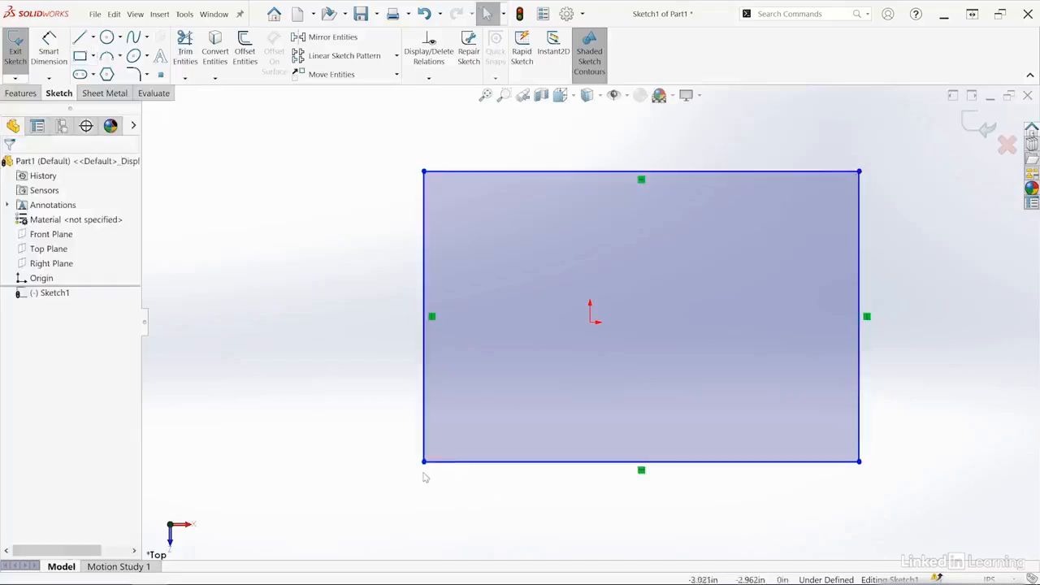
Attach the rectangle's lower-left corner to the origin and enlarge the rectangle by its upper-right corner.
left_click_drag(424, 461, 590, 324)
scroll(668, 388, "up", 5)
scroll(707, 298, "down", 4)
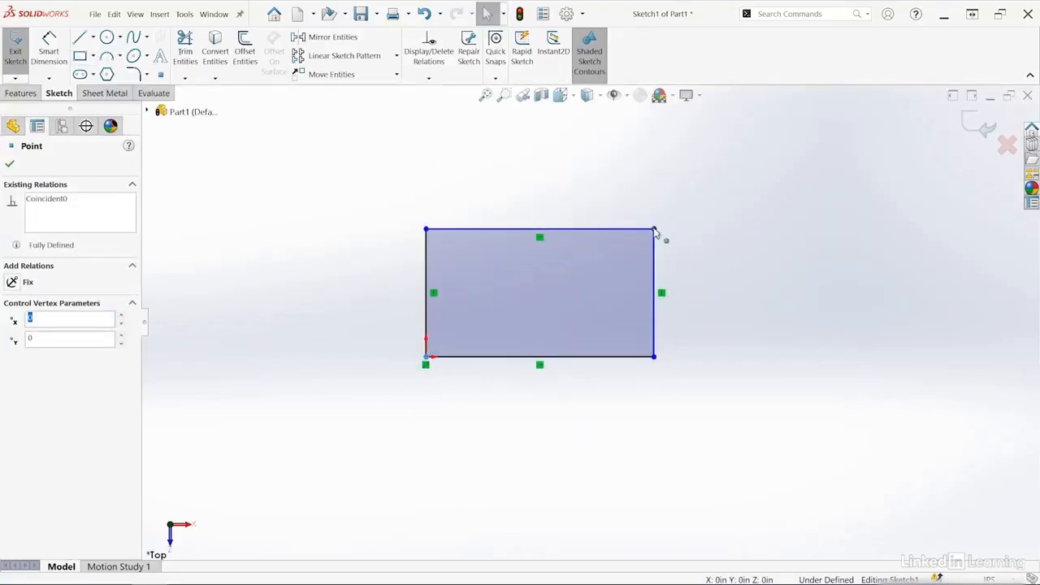
left_click_drag(656, 231, 703, 186)
left_click(764, 263)
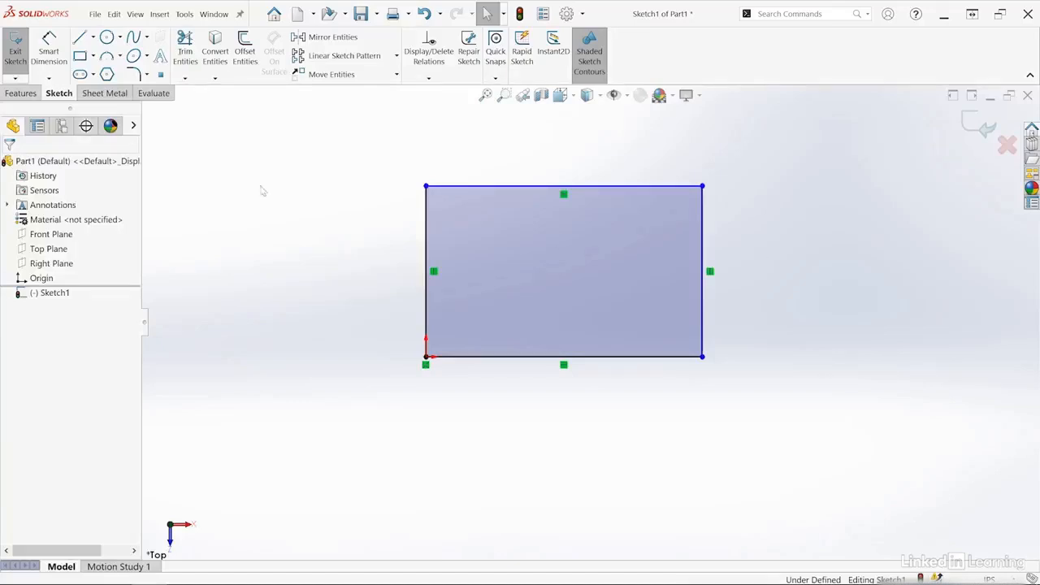
Extrude the rectangle upward as a blind boss with a depth of 2.5 in.
left_click(20, 93)
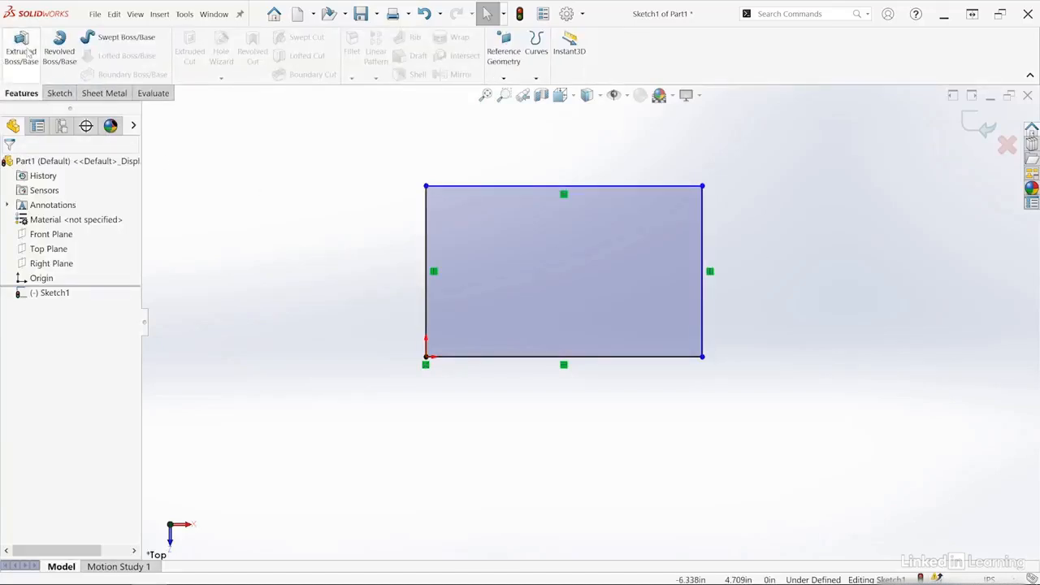
left_click(22, 50)
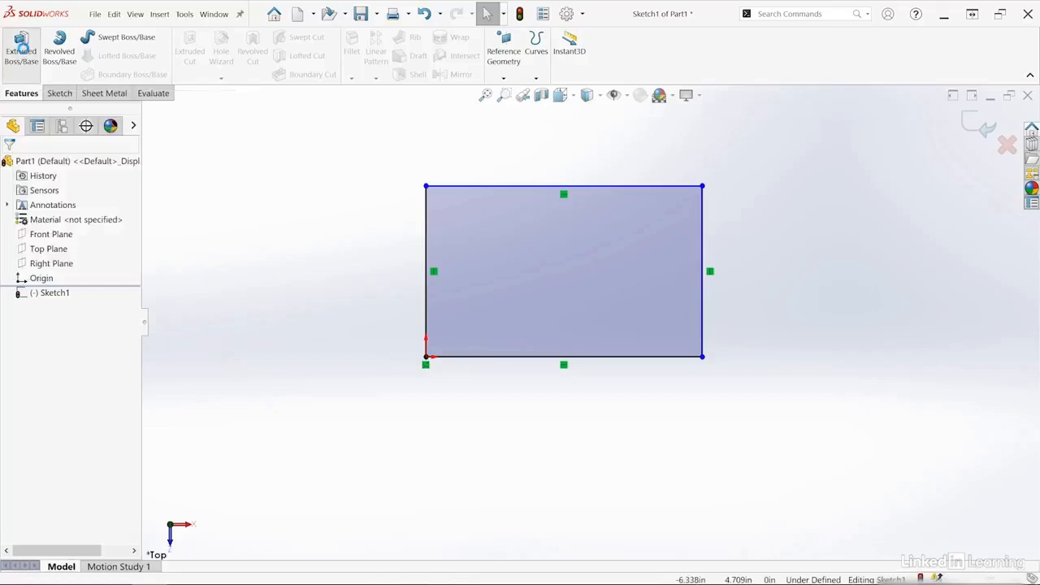
left_click_drag(590, 303, 595, 167)
scroll(750, 471, "up", 2)
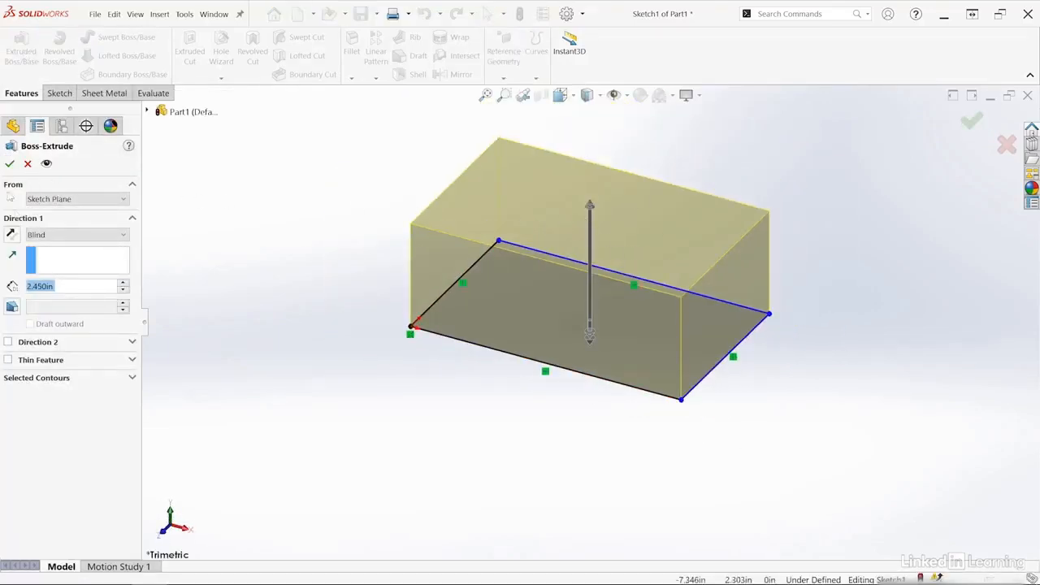
type("2.5")
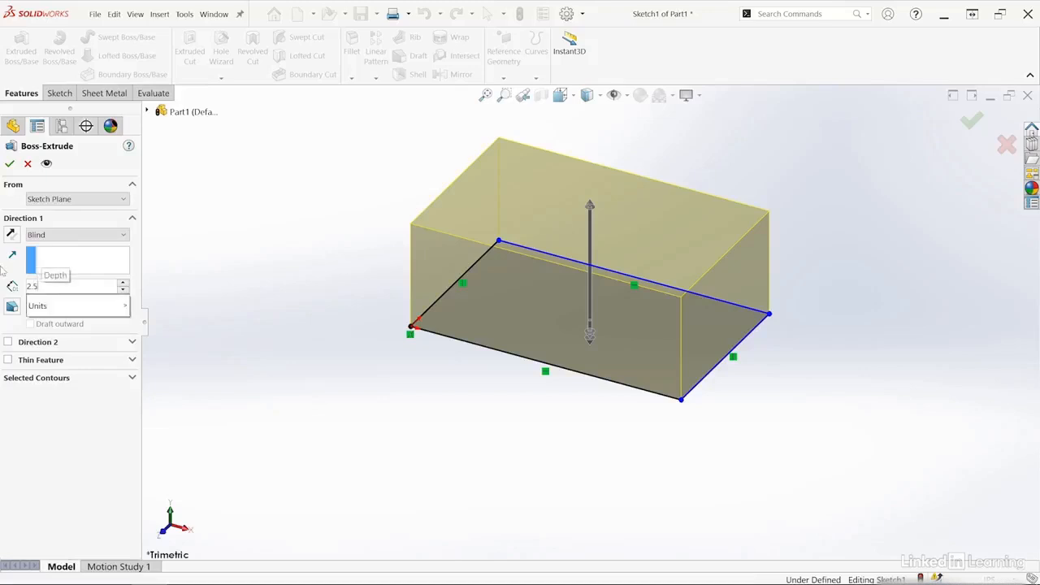
key("Return")
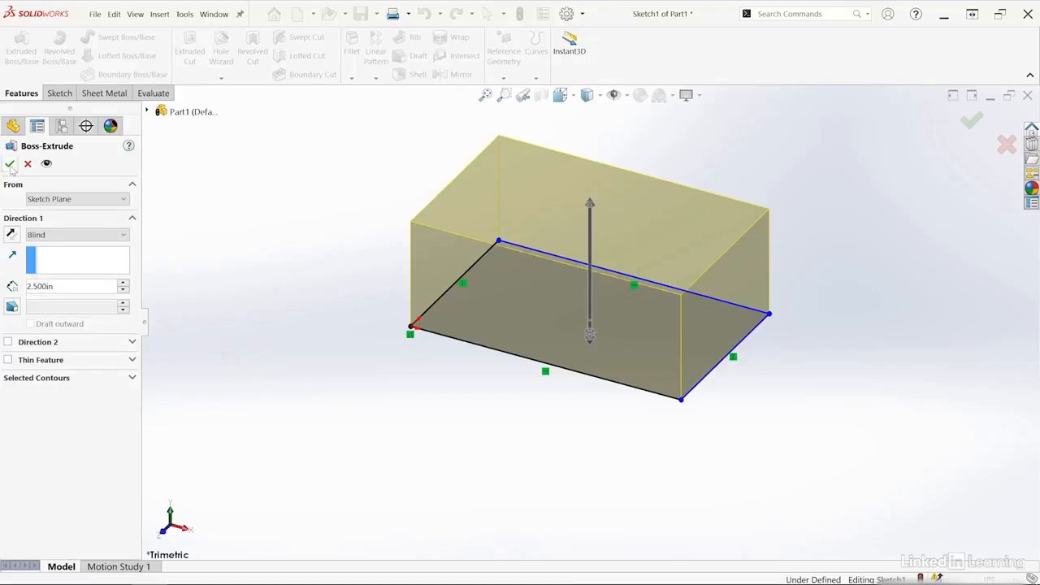
left_click(9, 163)
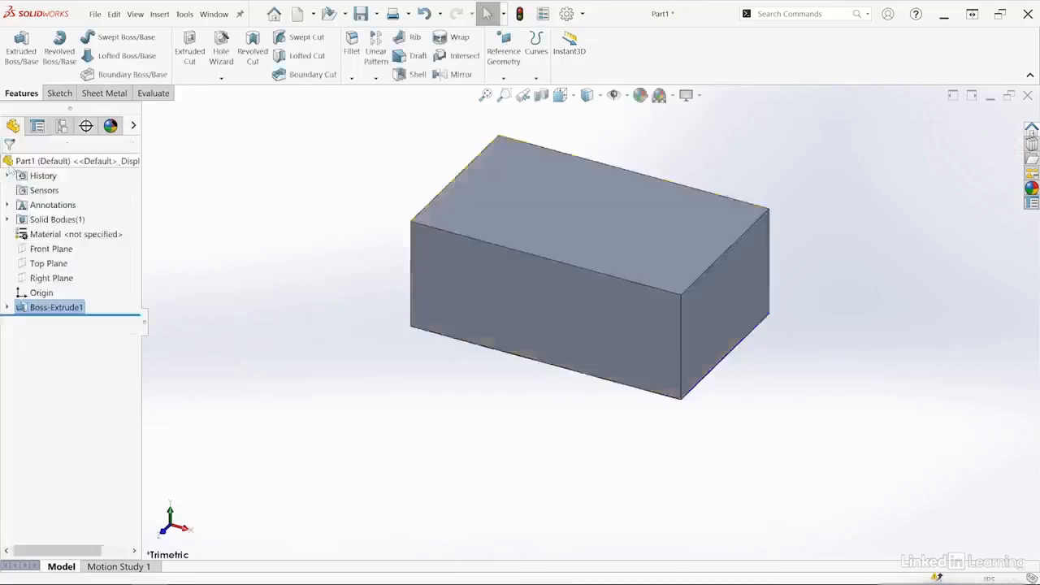
Examine the block by zooming in and out, fitting it to the view, enlarging its front corner area and restoring the previous view.
scroll(450, 439, "up", 3)
scroll(707, 350, "down", 3)
scroll(706, 351, "up", 2)
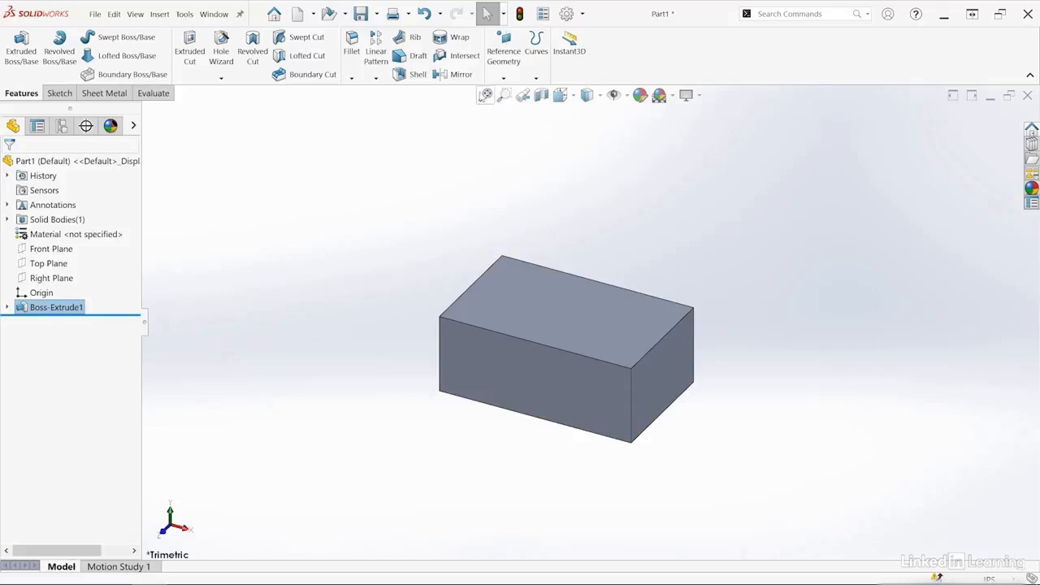
scroll(491, 290, "up", 5)
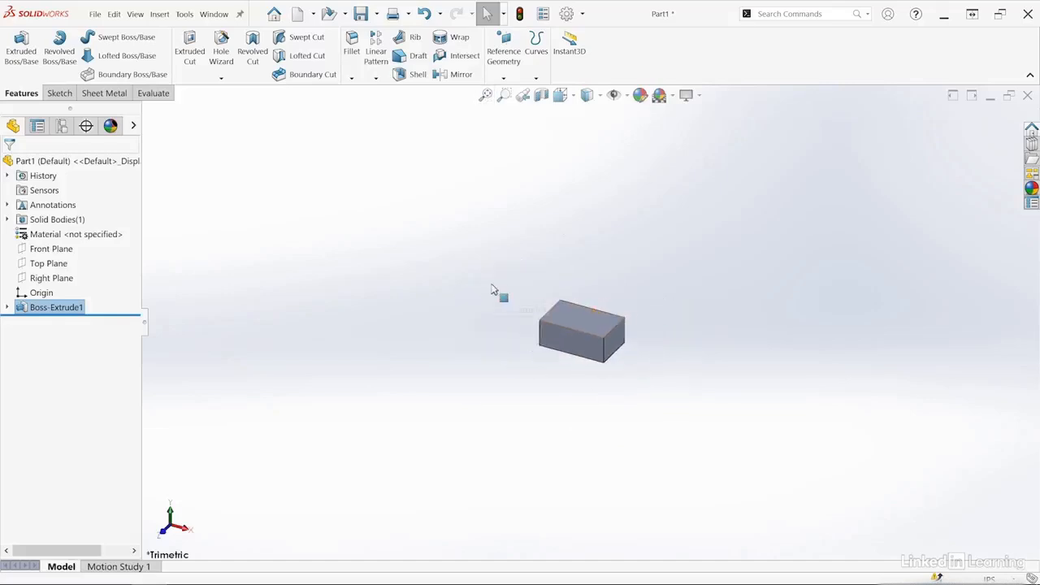
scroll(491, 290, "up", 5)
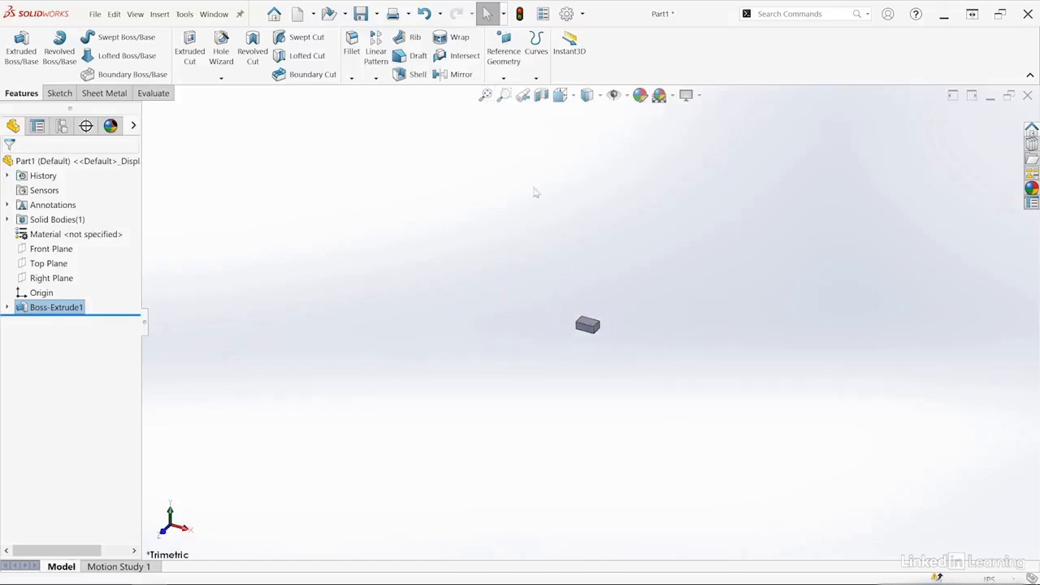
left_click(485, 96)
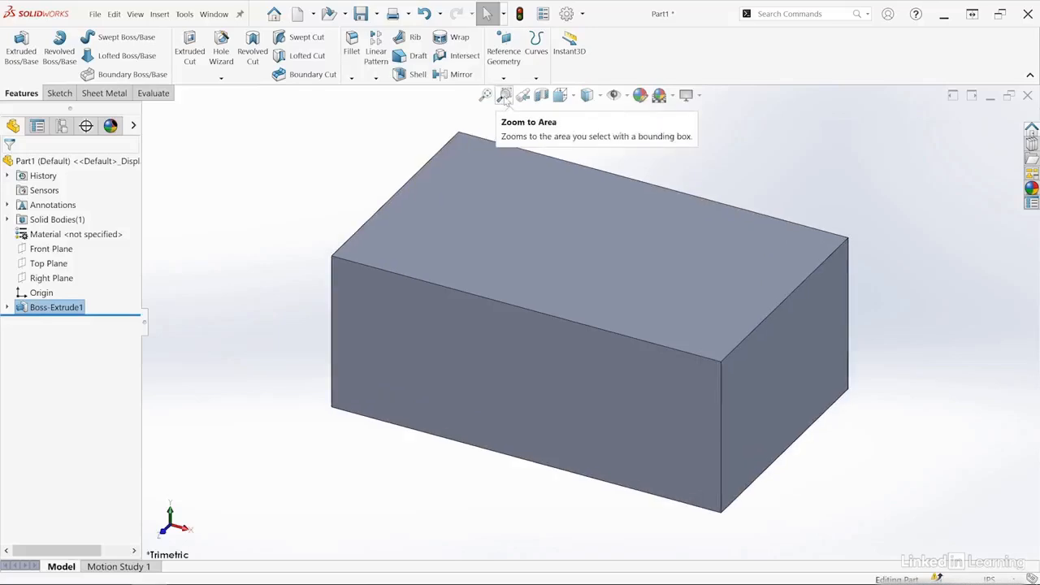
left_click(505, 96)
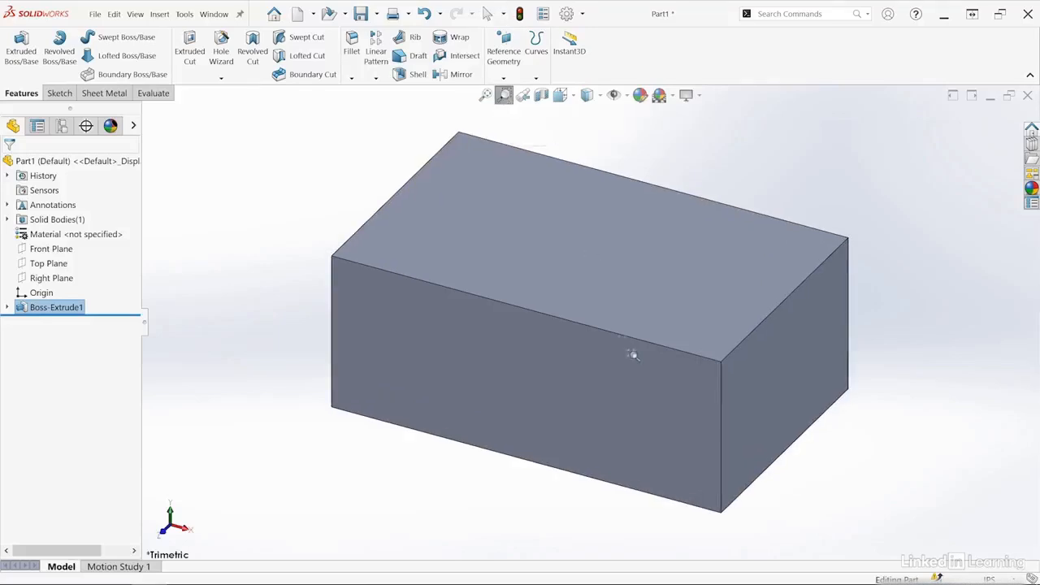
left_click_drag(635, 310, 785, 532)
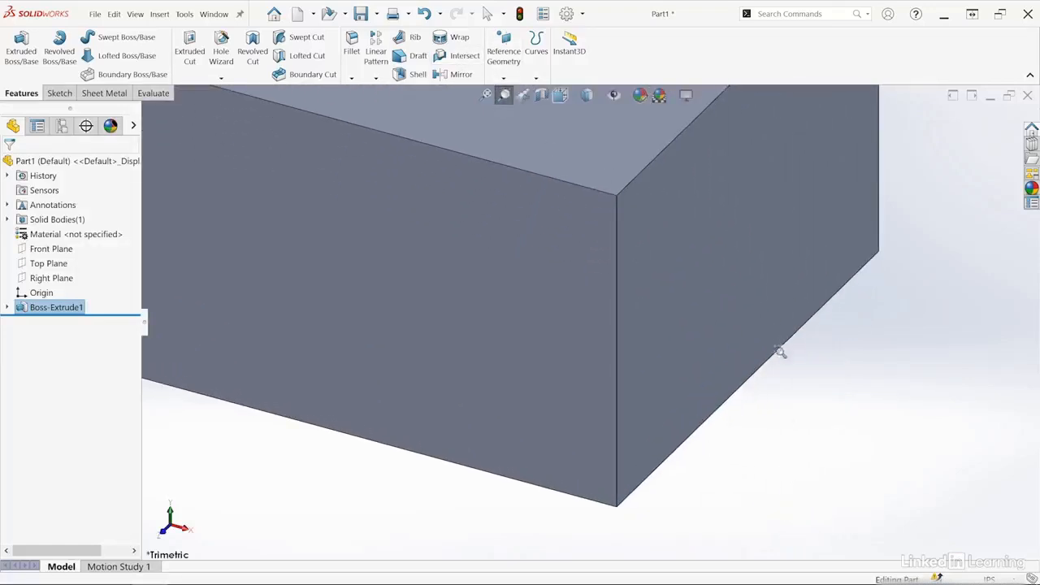
left_click(524, 96)
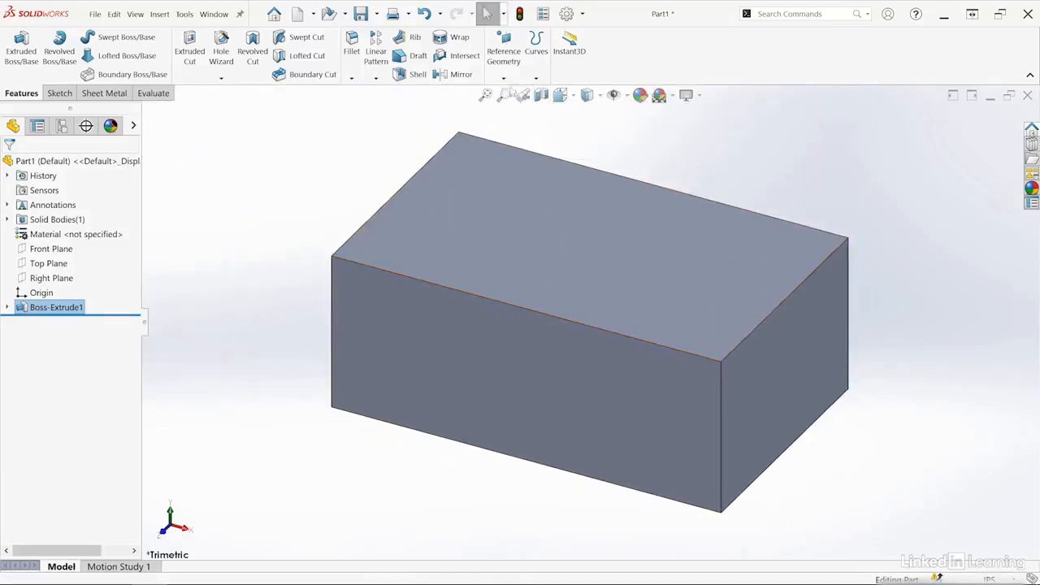
Display a planar section view through the block, referenced to the Front Plane with an offset of about -1.89 in.
left_click(542, 96)
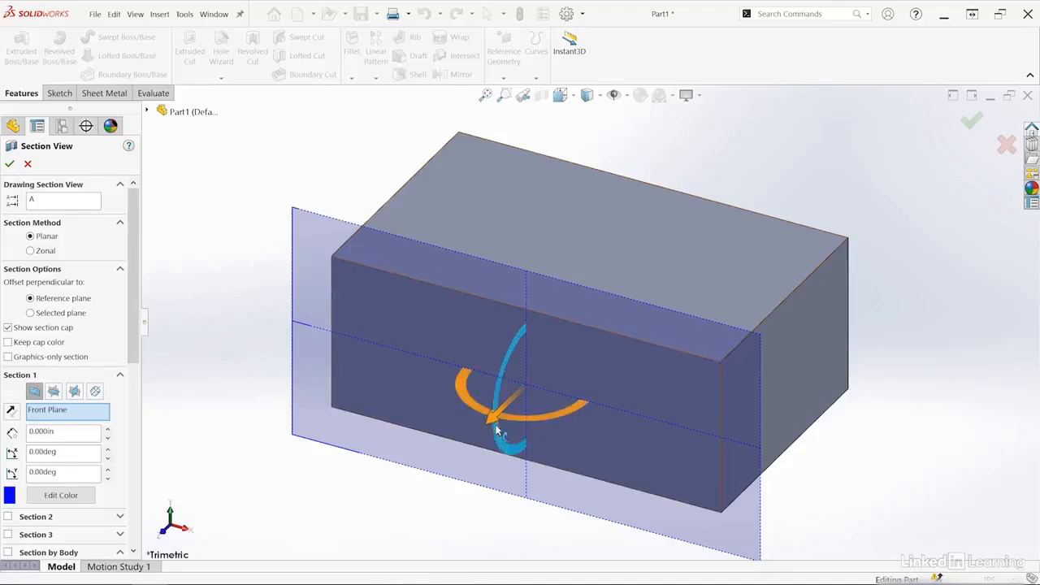
left_click_drag(497, 421, 583, 390)
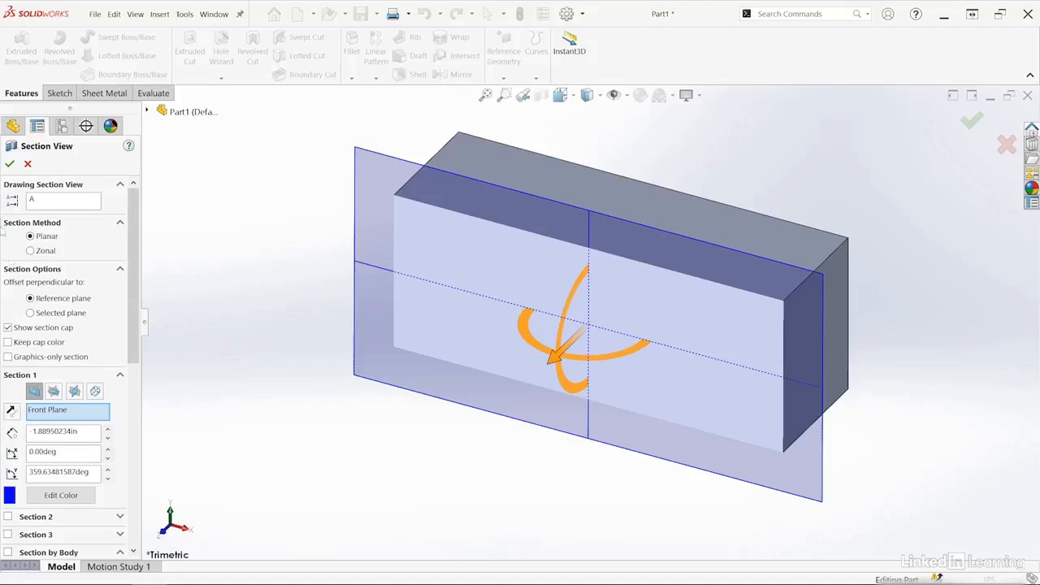
left_click(10, 165)
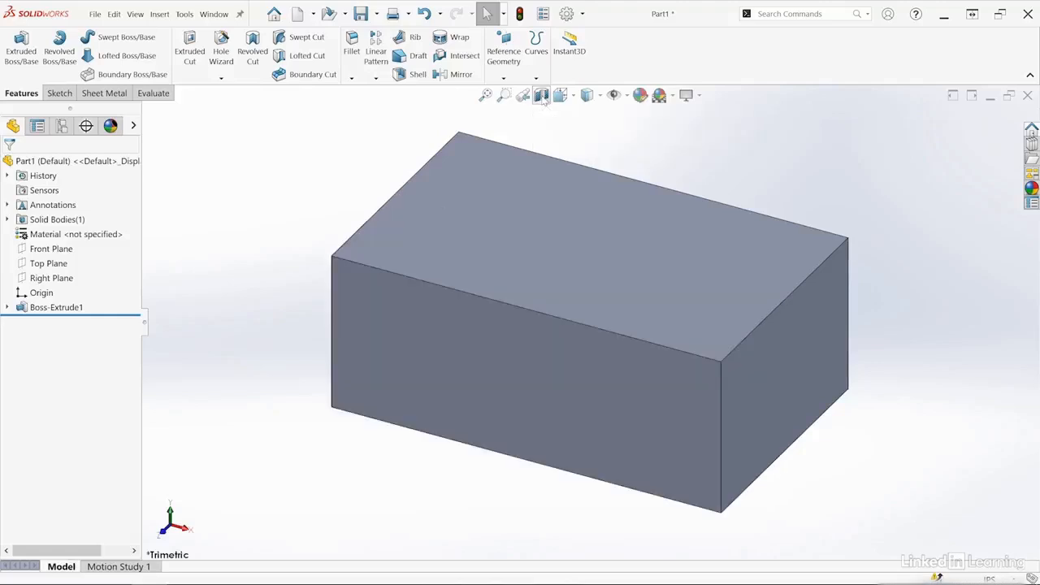
Orient the block to the standard Front view.
left_click(572, 95)
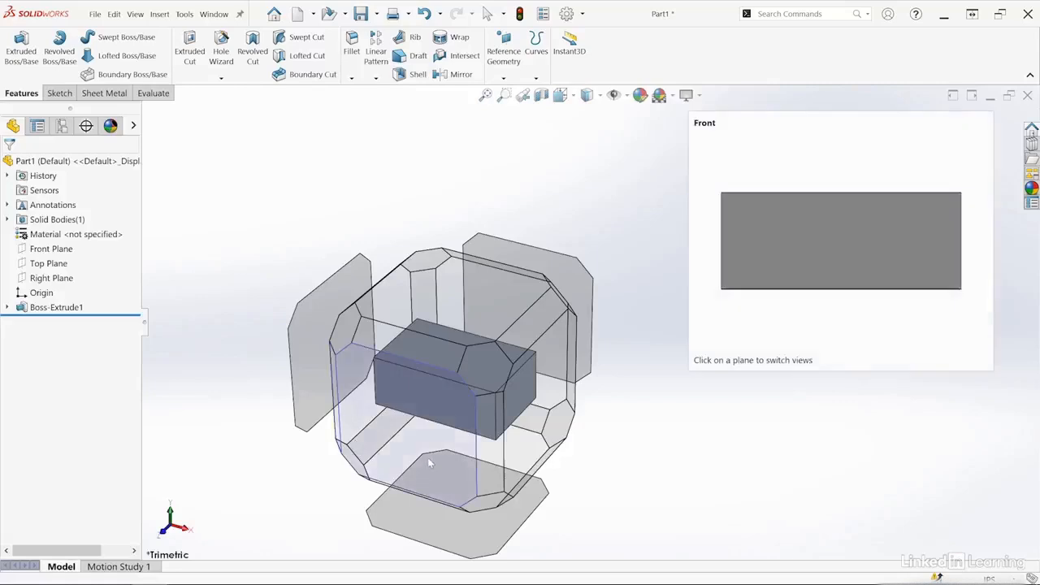
left_click(425, 457)
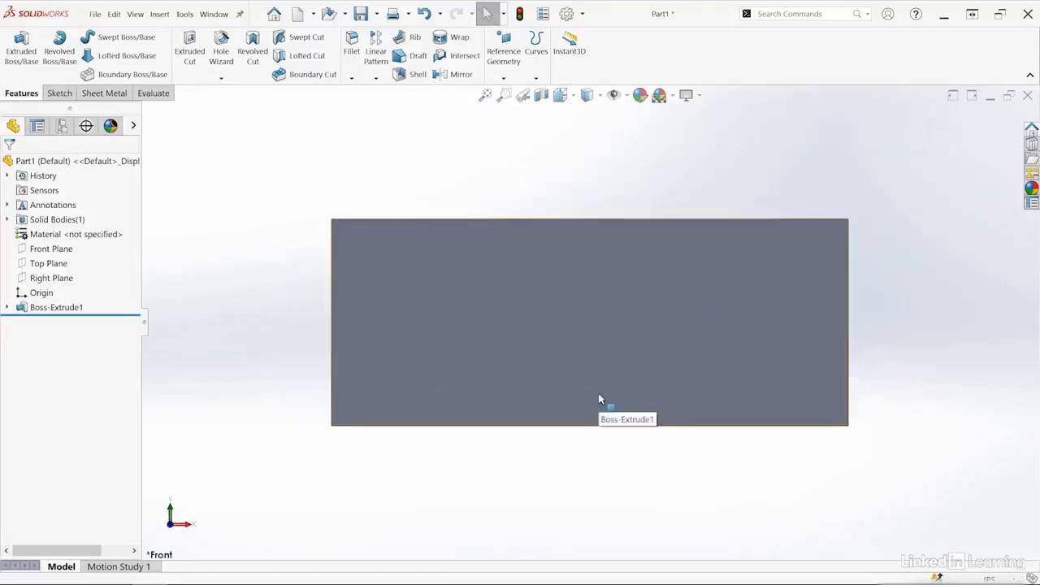
Change the block's display style to Shaded, Hidden Lines Removed, Hidden Lines Visible and finally Wireframe, viewing it at an angle from Hidden Lines Removed on.
left_click(600, 96)
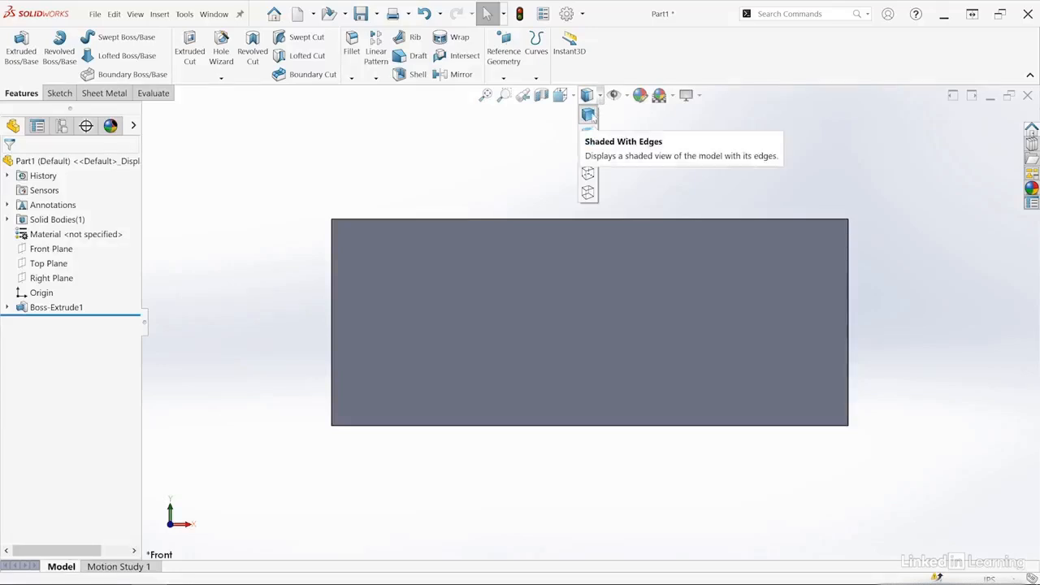
left_click(587, 137)
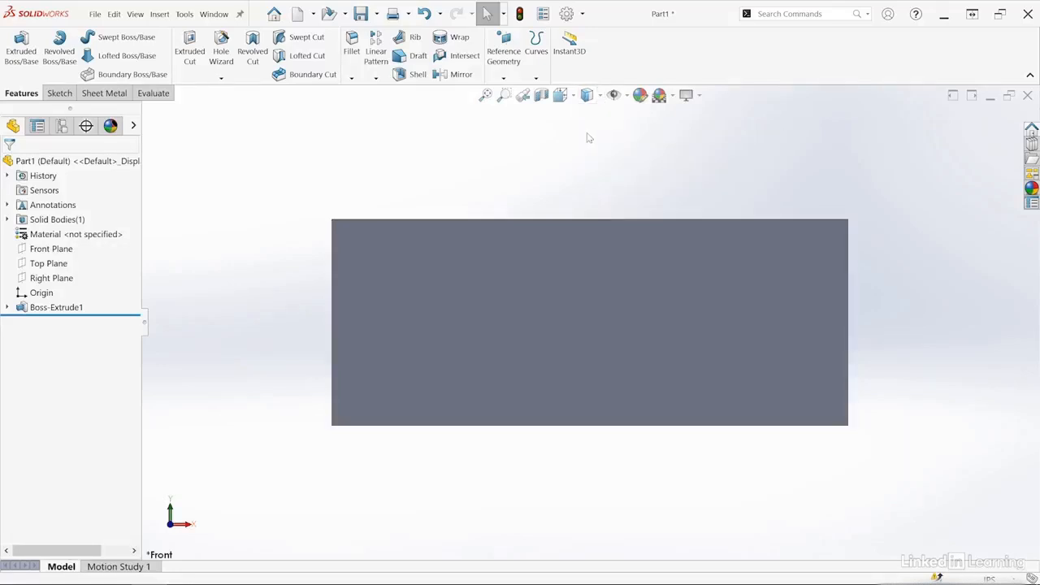
left_click(601, 96)
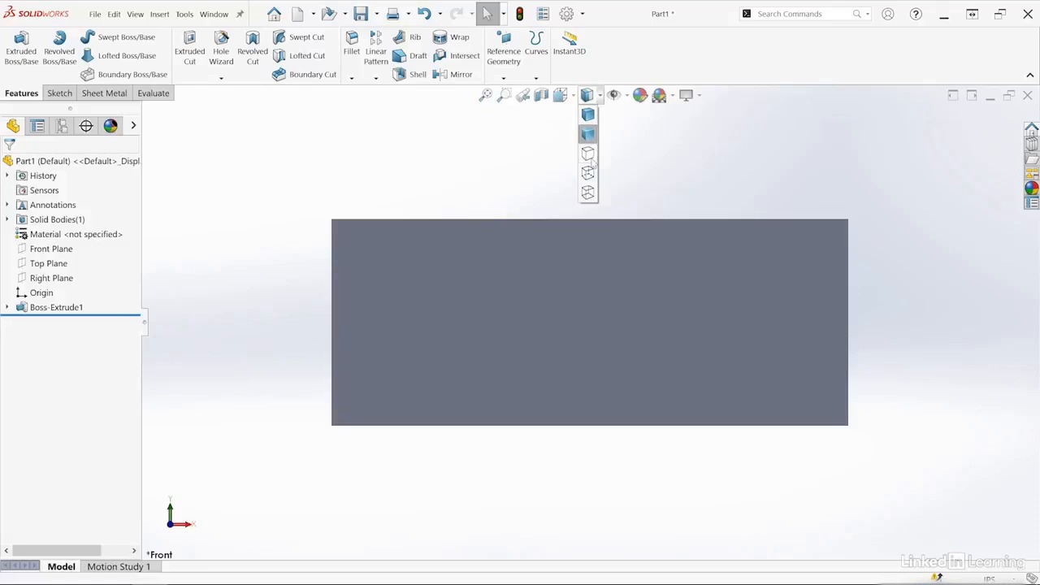
left_click(589, 155)
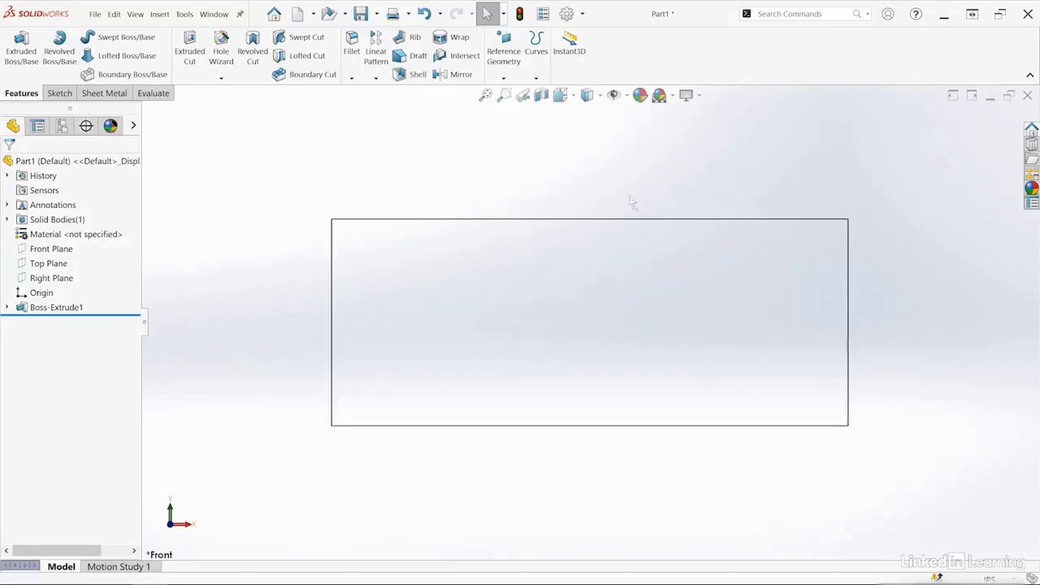
key("ctrl+7")
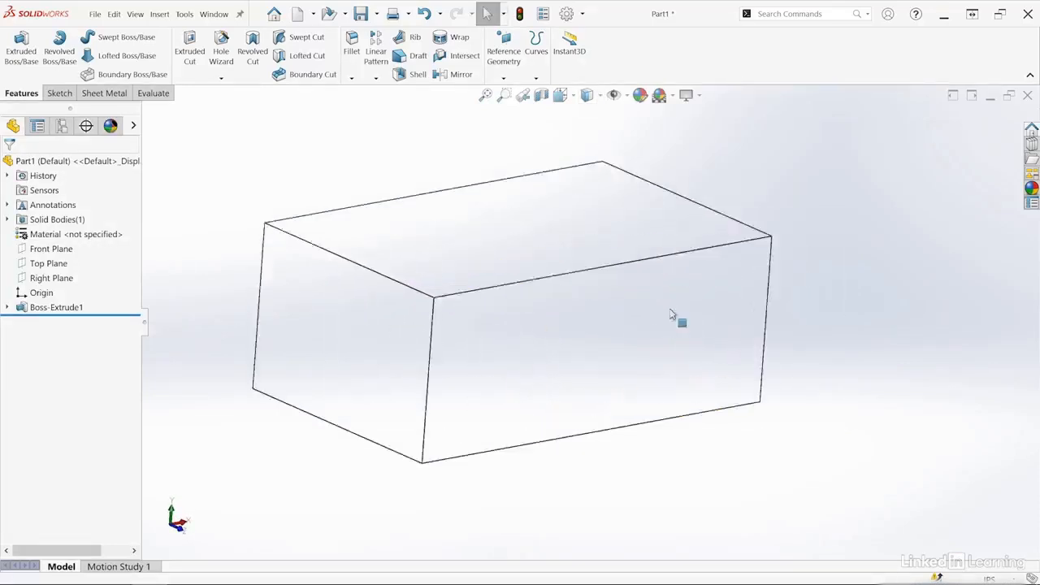
left_click(601, 95)
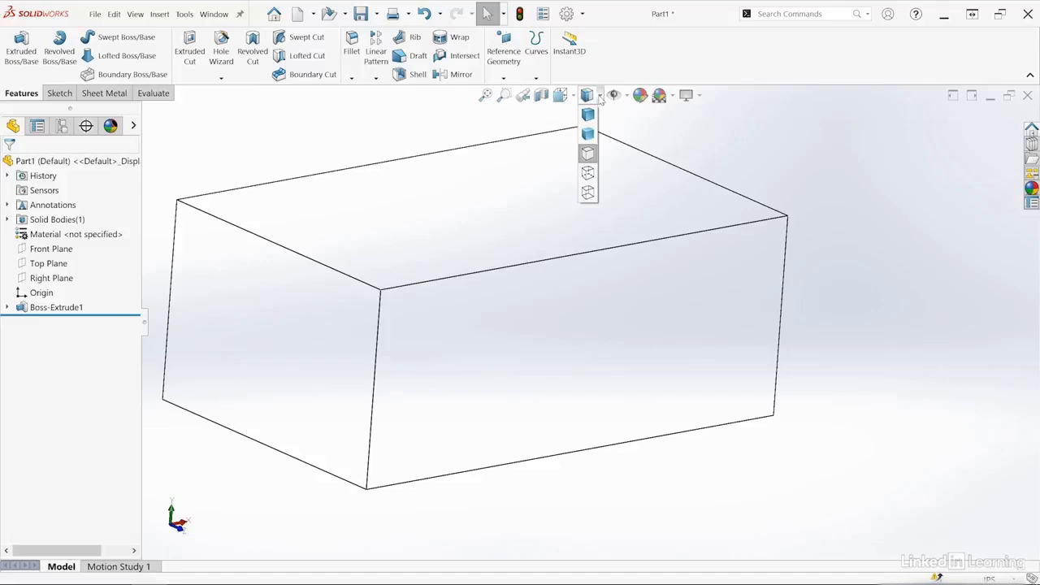
left_click(590, 174)
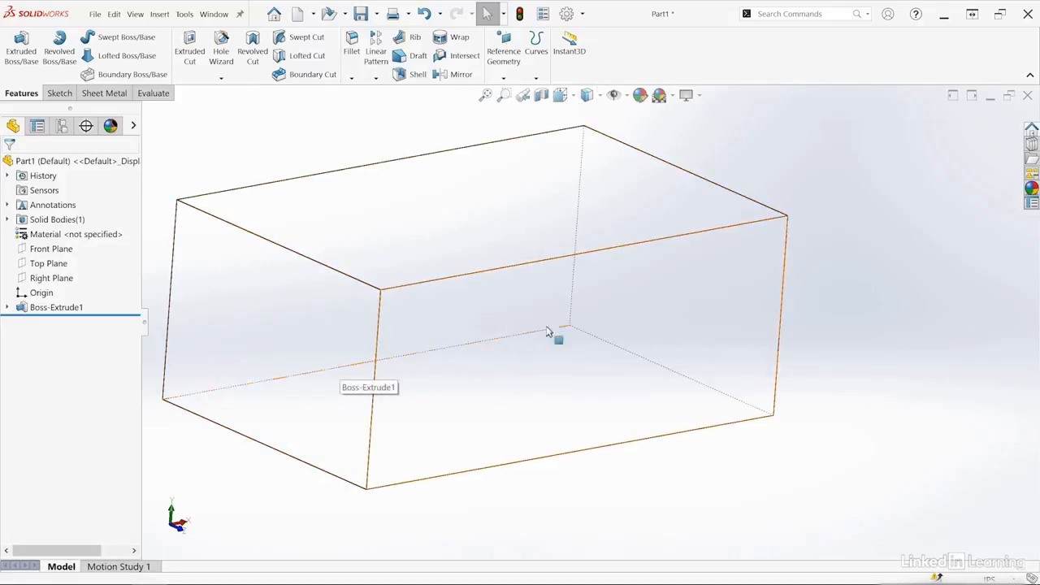
left_click(588, 194)
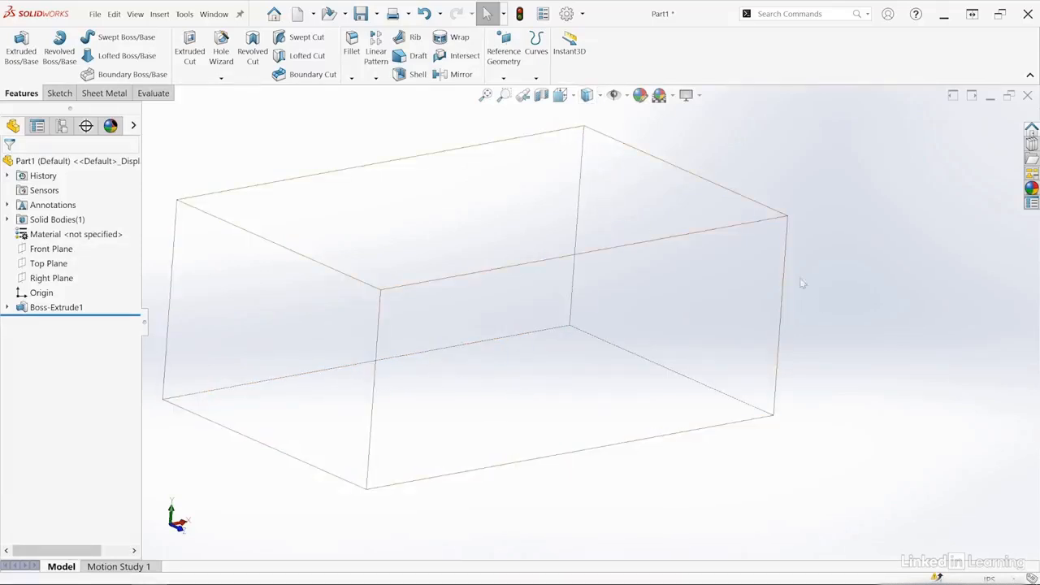
Switch the block's display style to Shaded With Edges and back to Wireframe, viewing the wireframe from other angles.
scroll(668, 309, "up", 5)
middle_click_drag(668, 308, 467, 331)
scroll(564, 305, "down", 3)
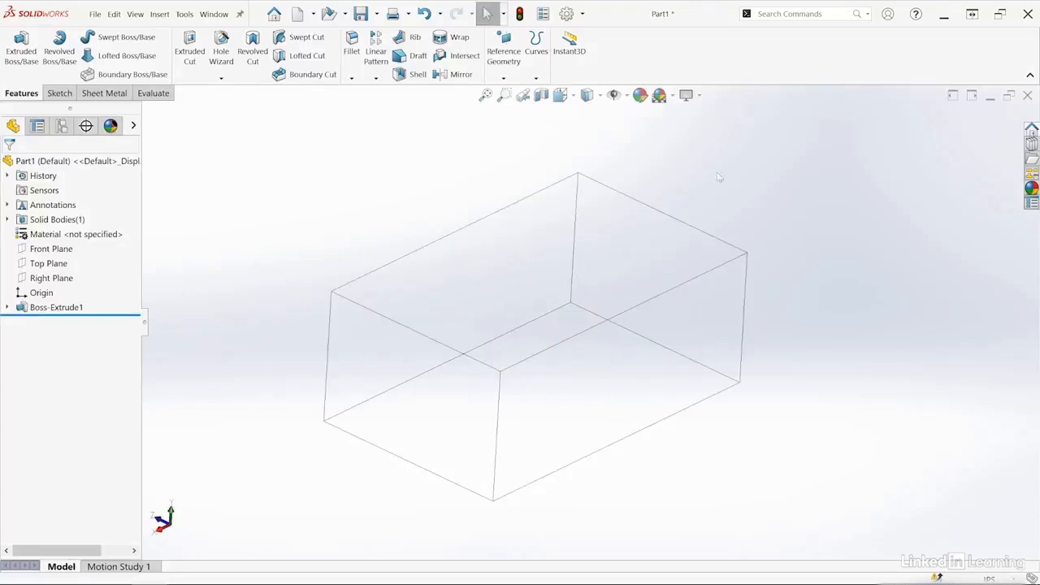
left_click(599, 96)
left_click(591, 117)
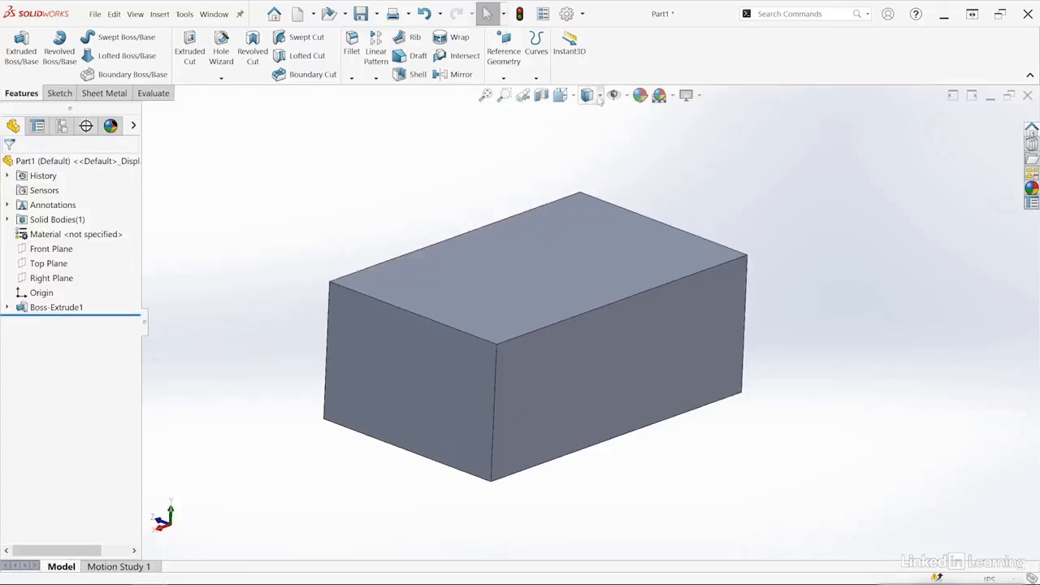
left_click(598, 96)
left_click(587, 192)
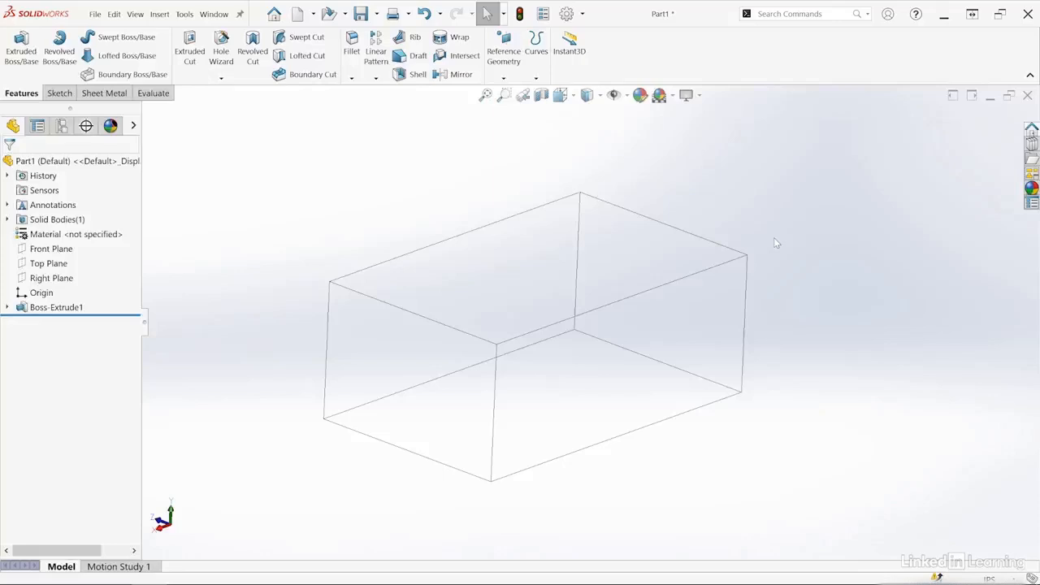
scroll(780, 247, "down", 1)
mouse_move(763, 228)
middle_mouse_down()
mouse_move(755, 211)
mouse_move(772, 225)
middle_mouse_up()
scroll(773, 232, "up", 3)
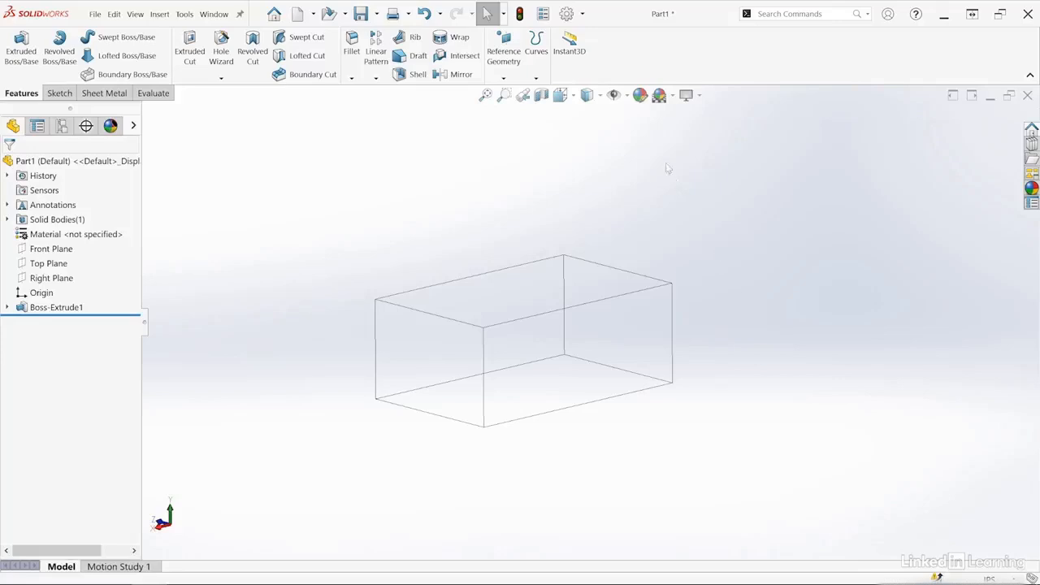
Show the primary planes around the block, view them from another angle and hide them again.
left_click(625, 96)
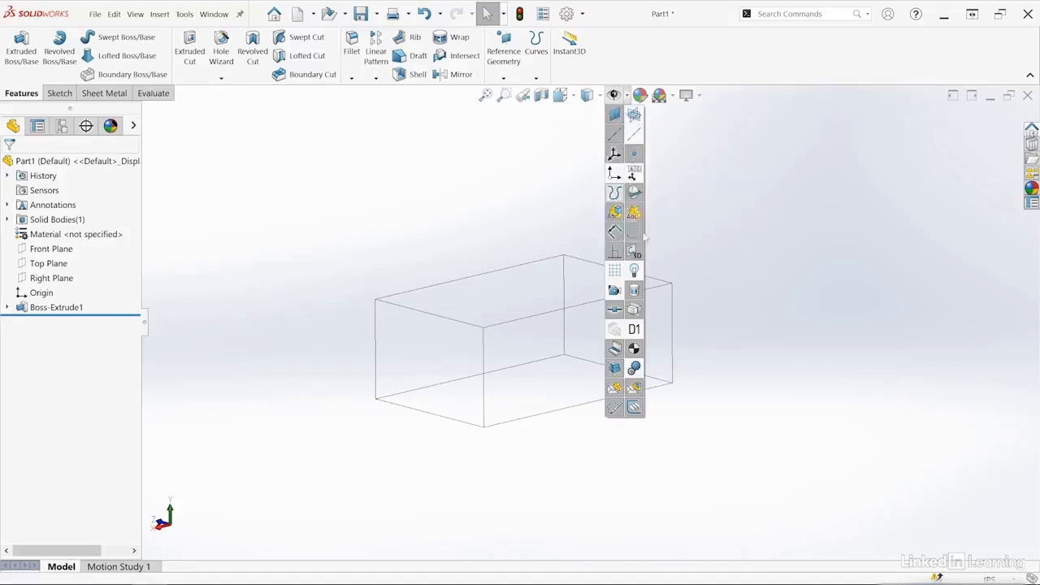
left_click(635, 116)
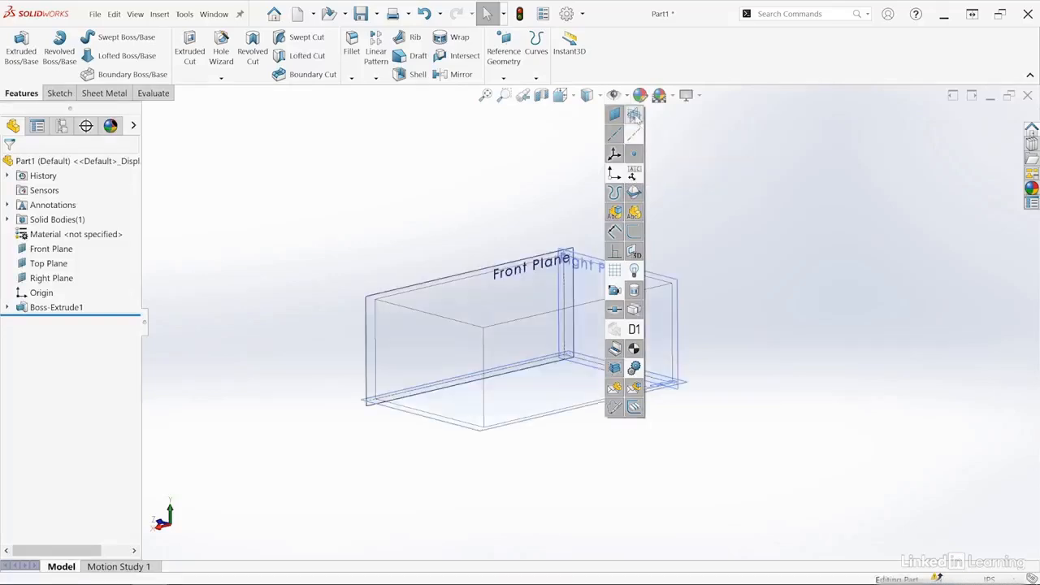
middle_click_drag(747, 227, 703, 276)
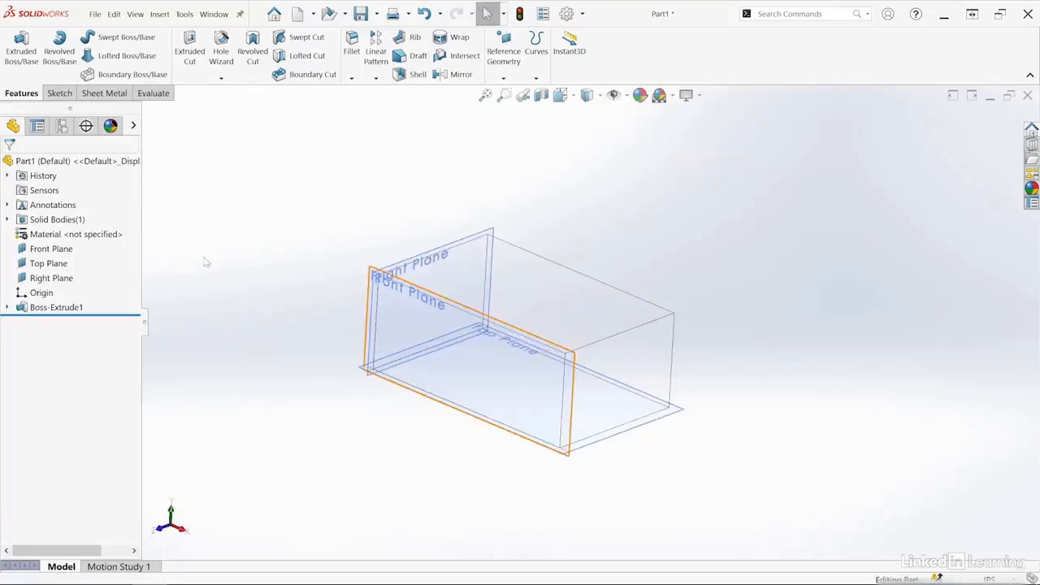
left_click(613, 95)
left_click(634, 117)
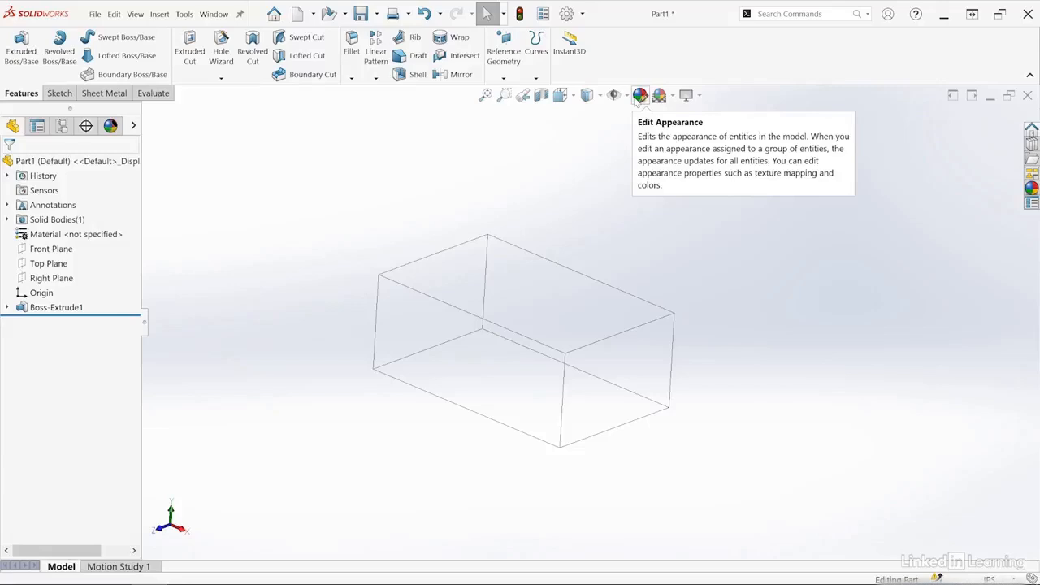
Display the block as Shaded With Edges and set the whole part's appearance colour to standard red.
left_click(587, 95)
left_click(593, 112)
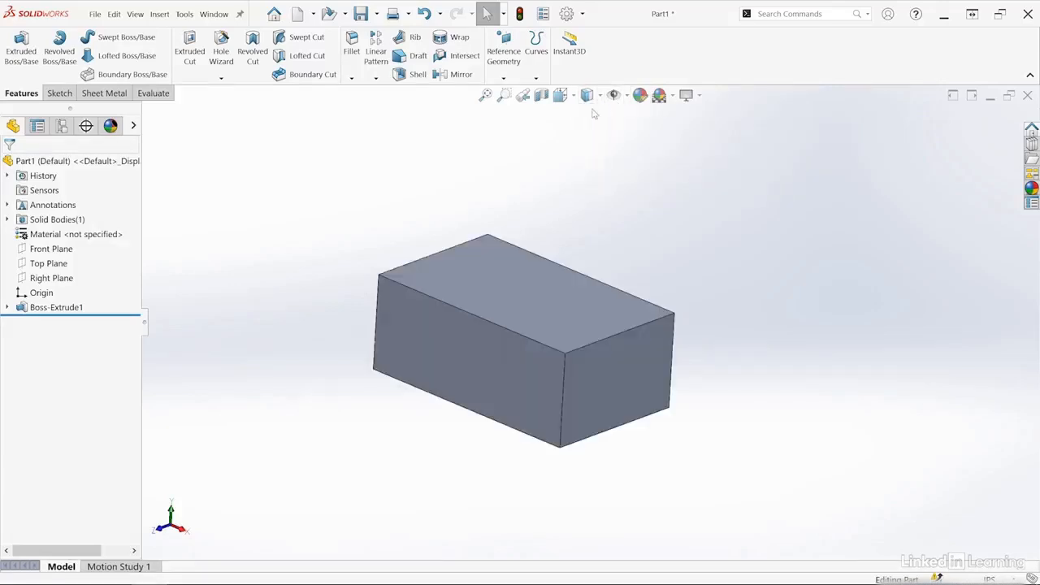
left_click(641, 96)
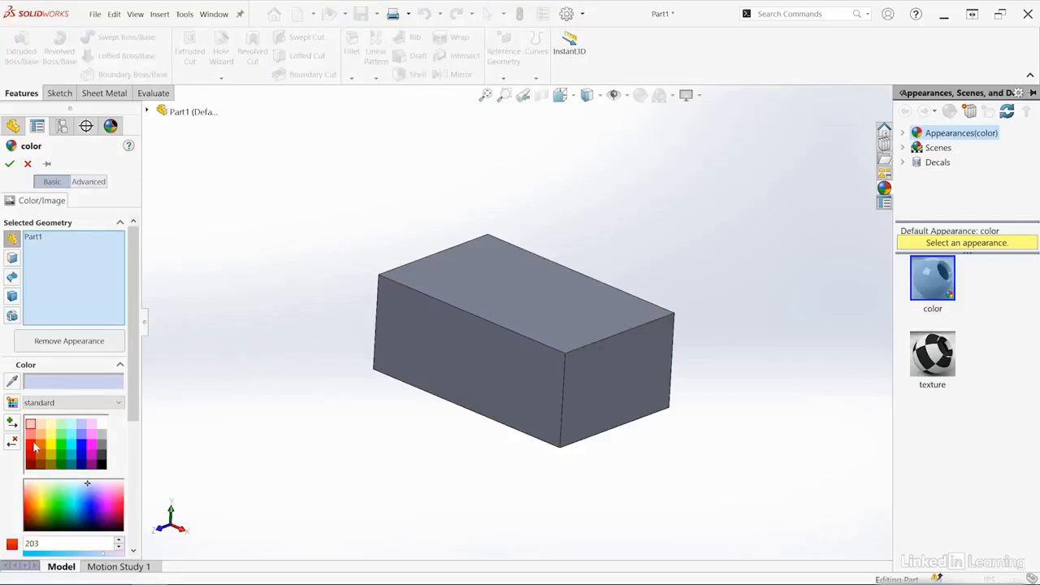
left_click(34, 446)
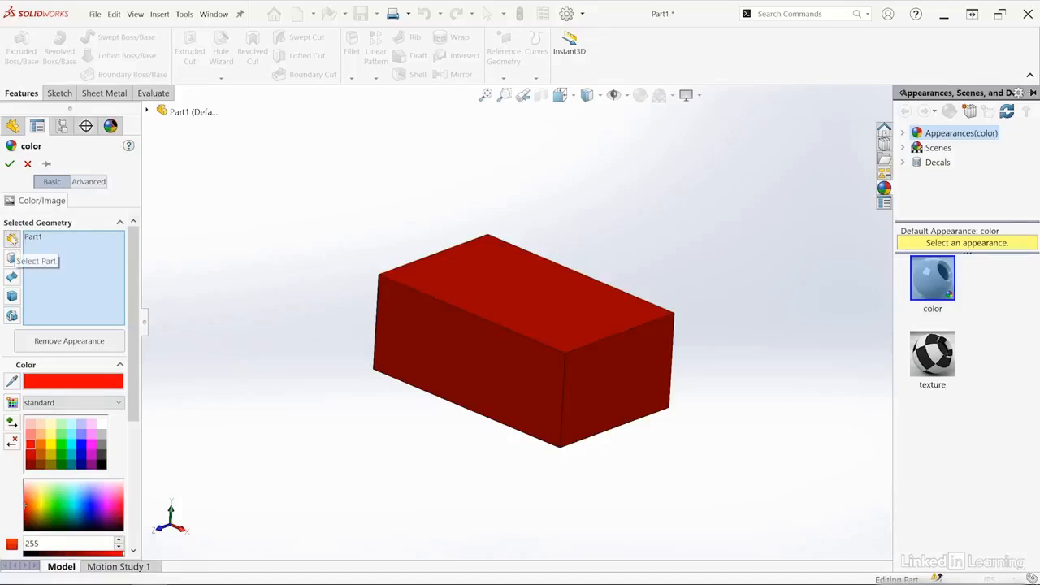
Replace the whole part with the block's top face as the geometry for the red appearance, and apply it.
left_click(28, 237)
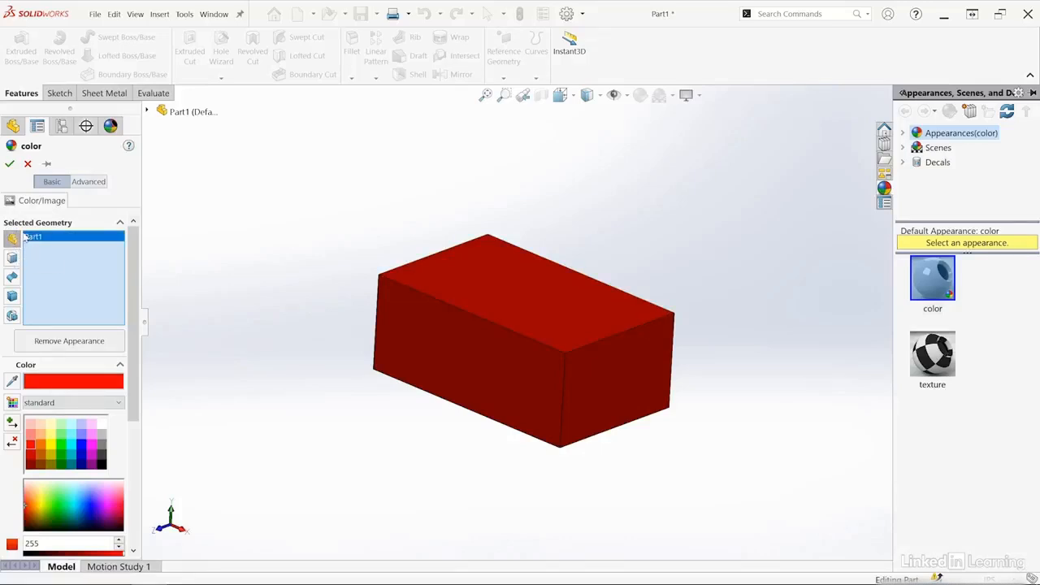
key("Delete")
left_click(13, 262)
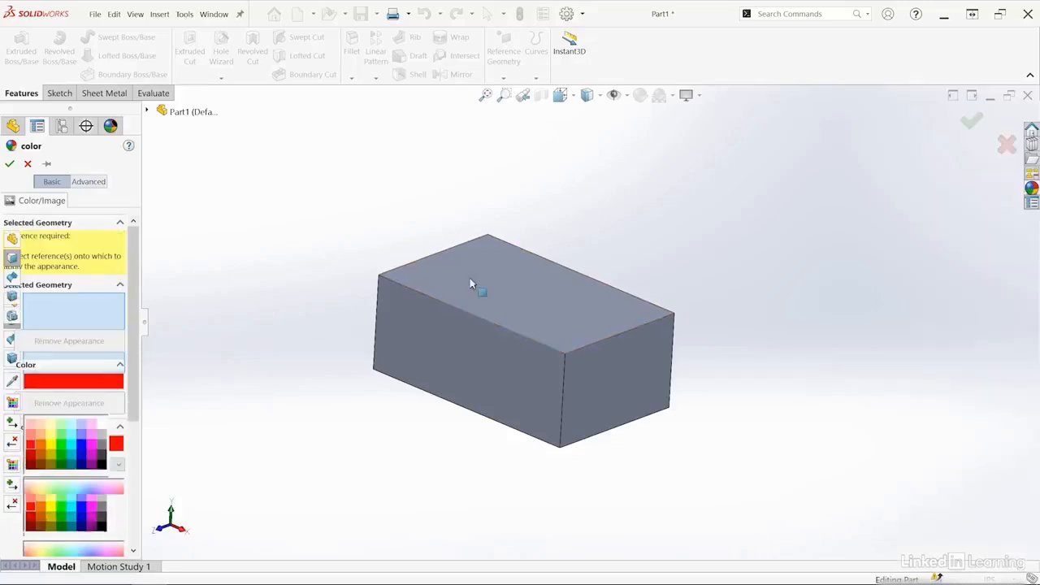
left_click(471, 280)
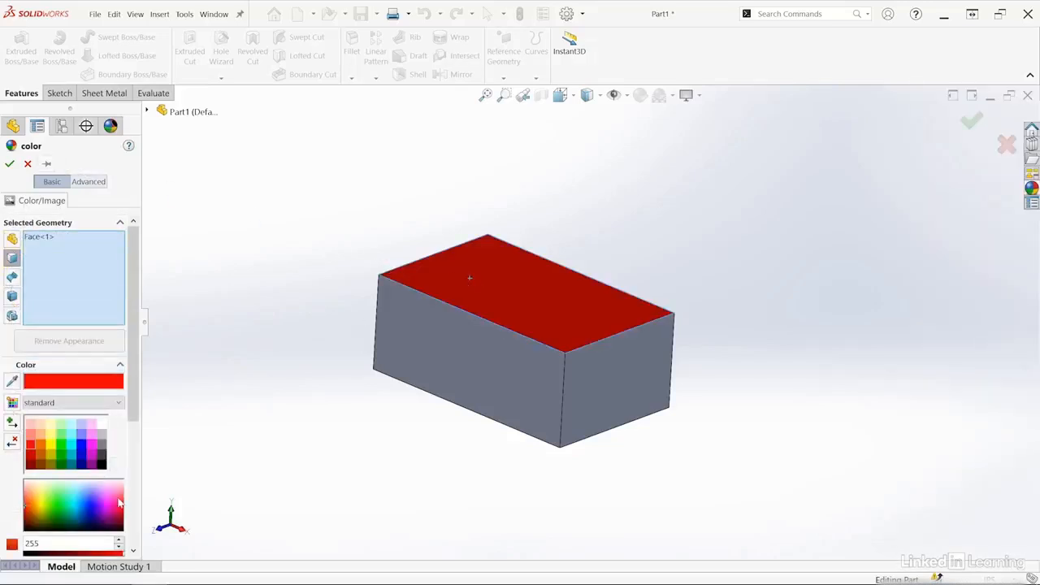
left_click(9, 164)
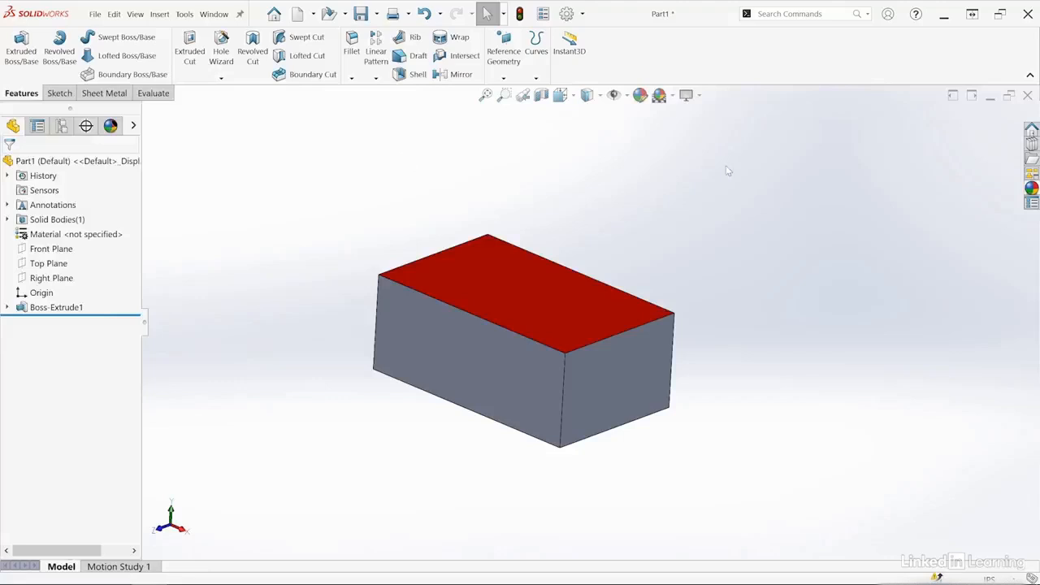
Apply the Plain White scene, compare it with the Rooftop scene, and return to Plain White.
left_click(673, 96)
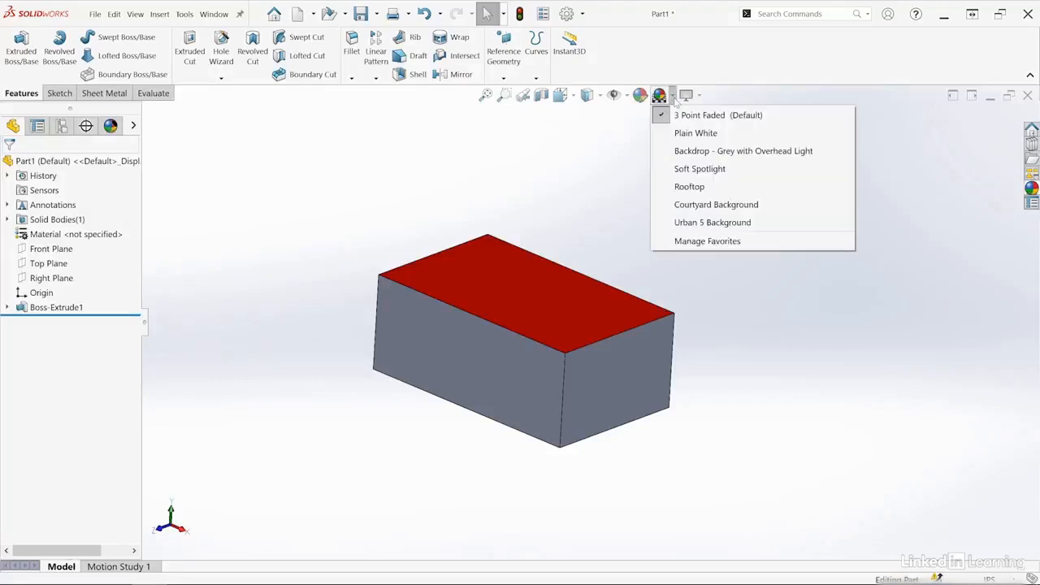
mouse_move(697, 117)
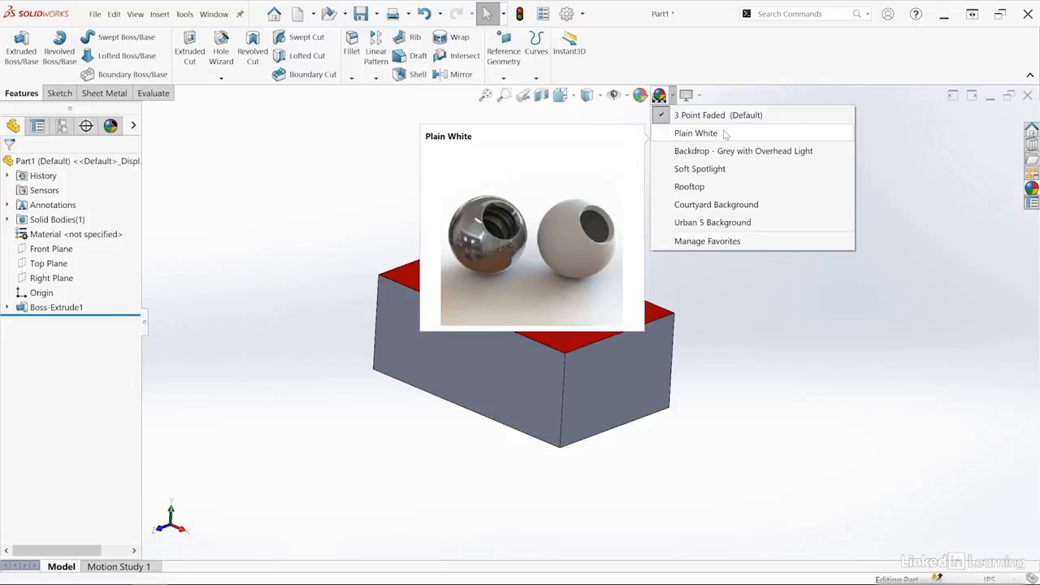
left_click(725, 135)
left_click(674, 96)
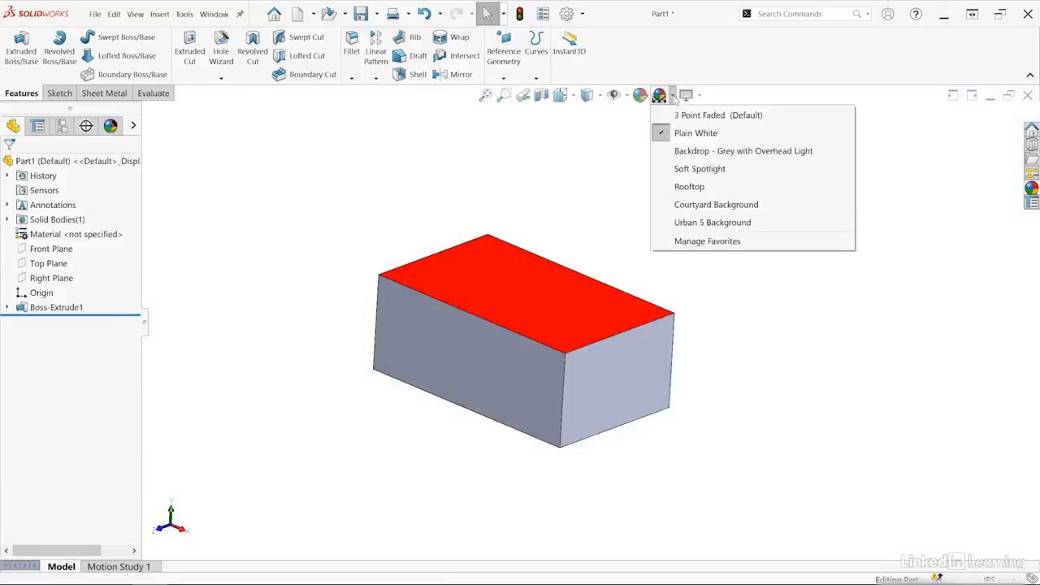
left_click(695, 187)
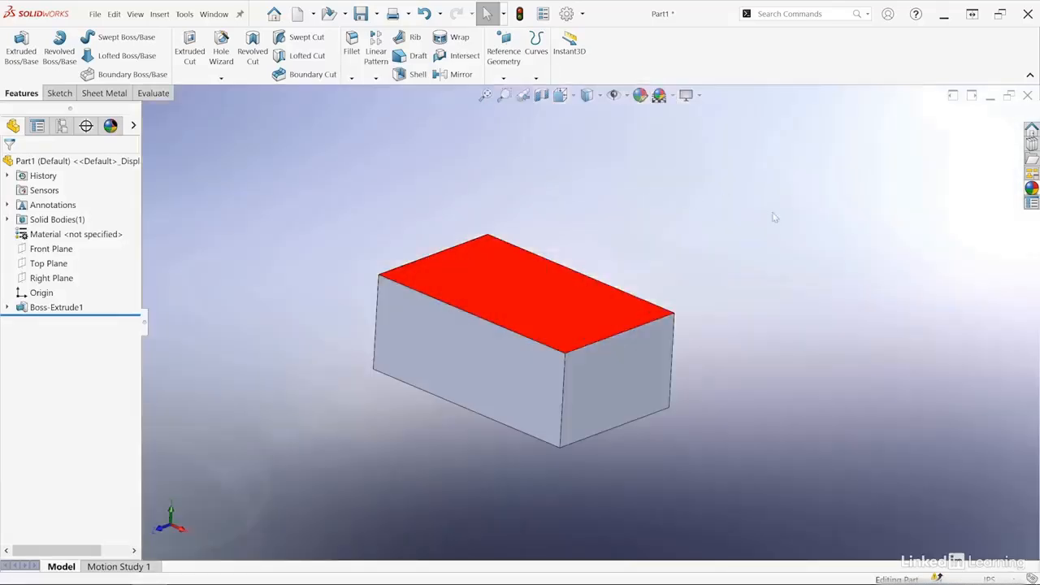
key("z")
left_click(673, 97)
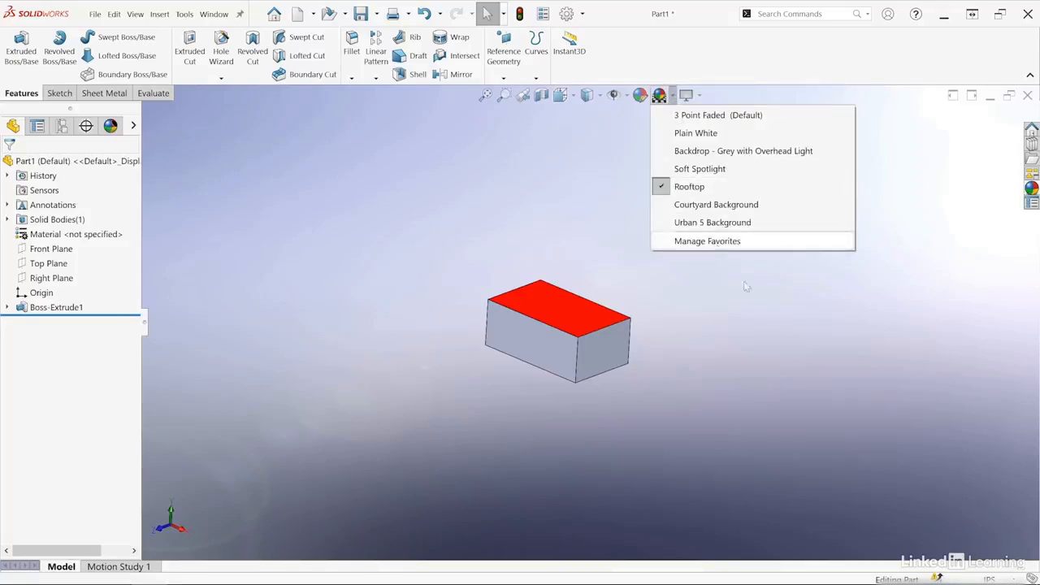
left_click(695, 132)
scroll(598, 342, "down", 3)
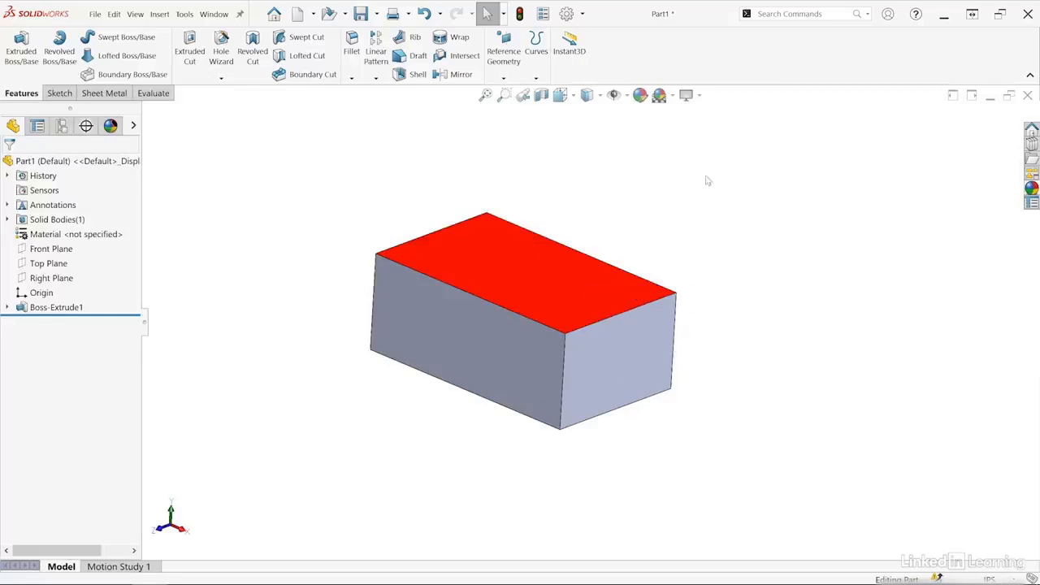
Turn on RealView Graphics and Shadows In Shaded Mode for the block.
left_click(699, 97)
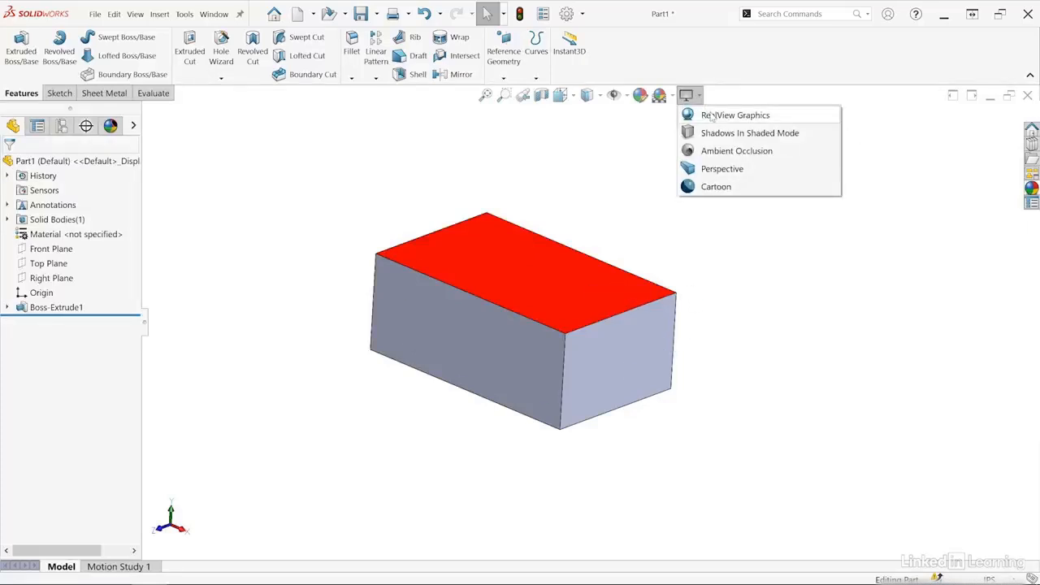
left_click(709, 116)
scroll(677, 263, "up", 3)
middle_click_drag(598, 306, 622, 344)
scroll(576, 283, "up", 4)
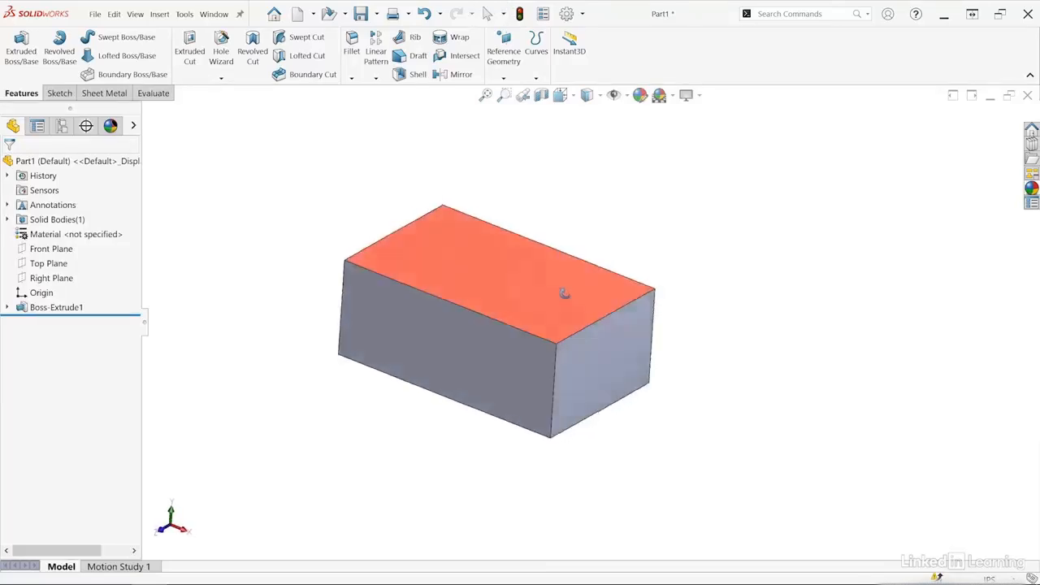
left_click(690, 96)
left_click(714, 134)
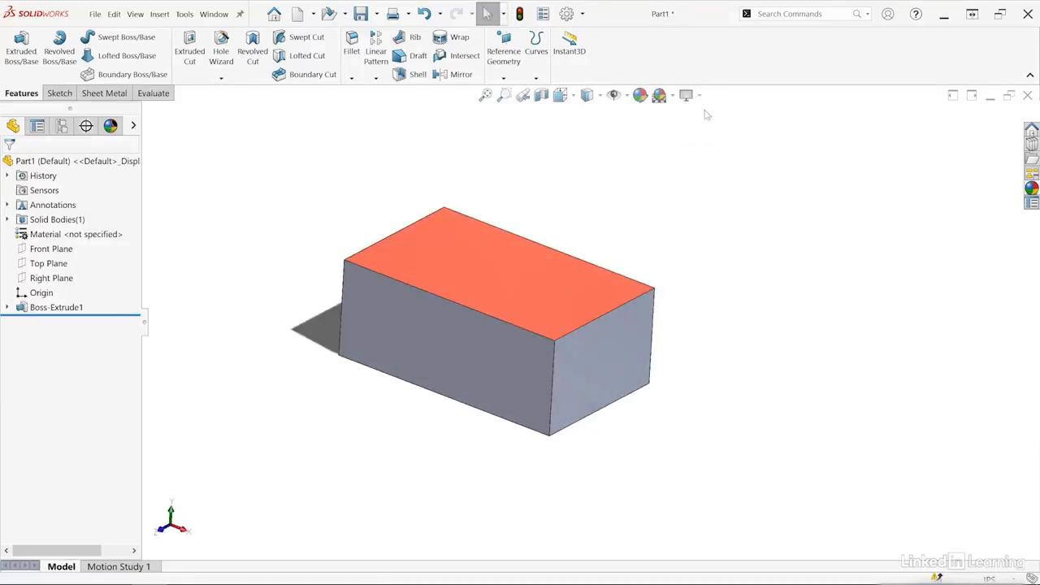
Add the Ambient Occlusion, Perspective and Cartoon view settings and look at the block from another angle.
left_click(691, 96)
left_click(709, 149)
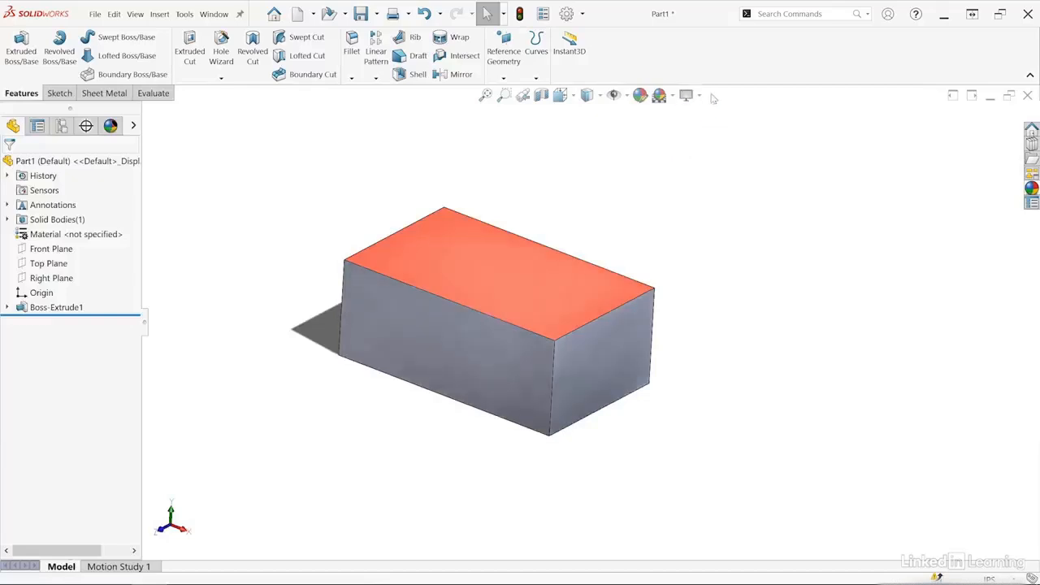
left_click(689, 96)
left_click(713, 168)
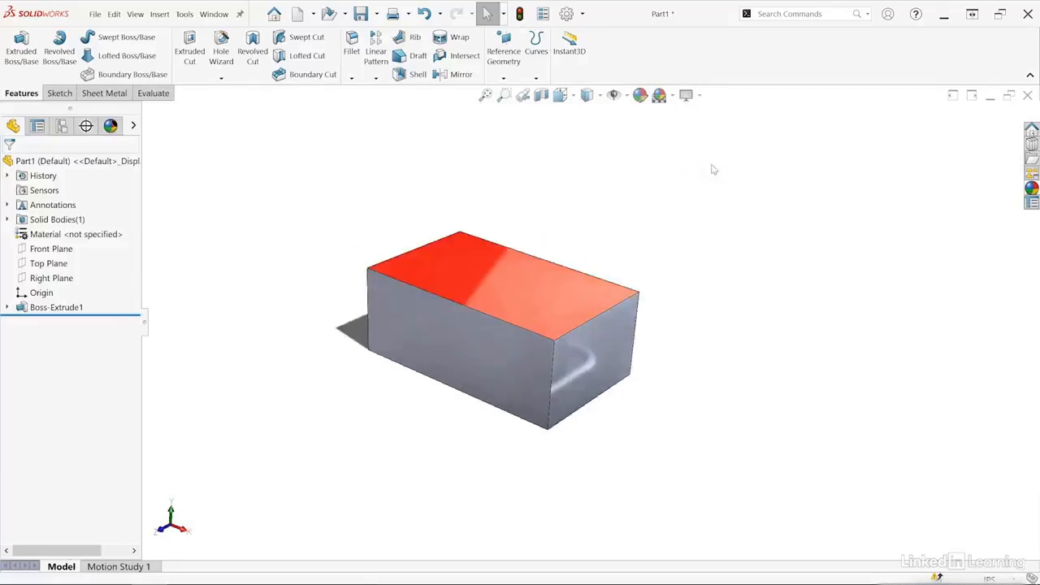
left_click(691, 96)
left_click(713, 183)
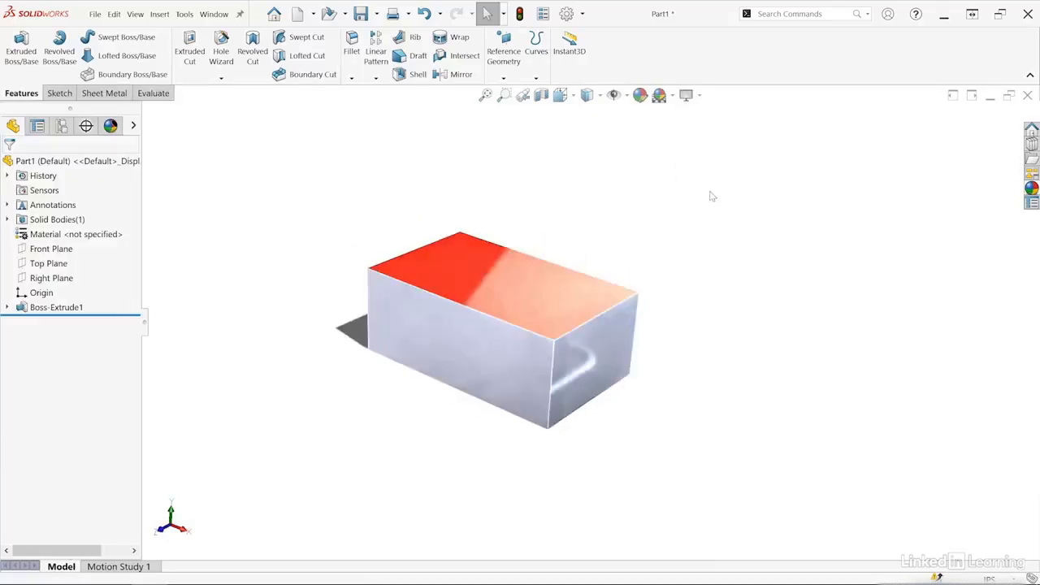
mouse_move(576, 255)
middle_mouse_down()
mouse_move(441, 233)
mouse_move(341, 285)
mouse_move(380, 328)
mouse_move(550, 406)
mouse_move(539, 485)
mouse_move(560, 420)
mouse_move(573, 479)
middle_mouse_up()
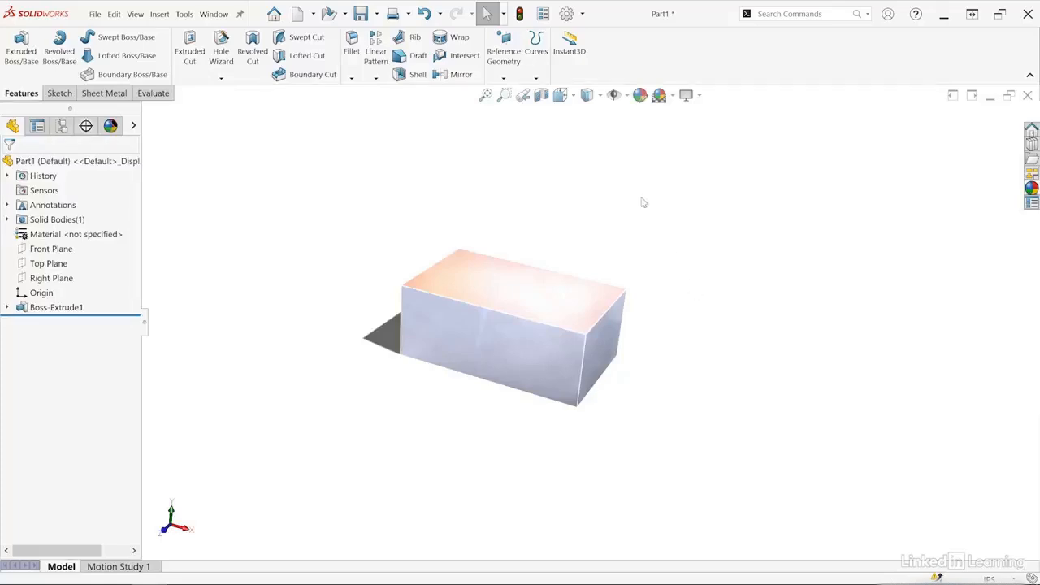
Turn off RealView Graphics, Shadows In Shaded Mode, Ambient Occlusion, Perspective and Cartoon.
left_click(687, 95)
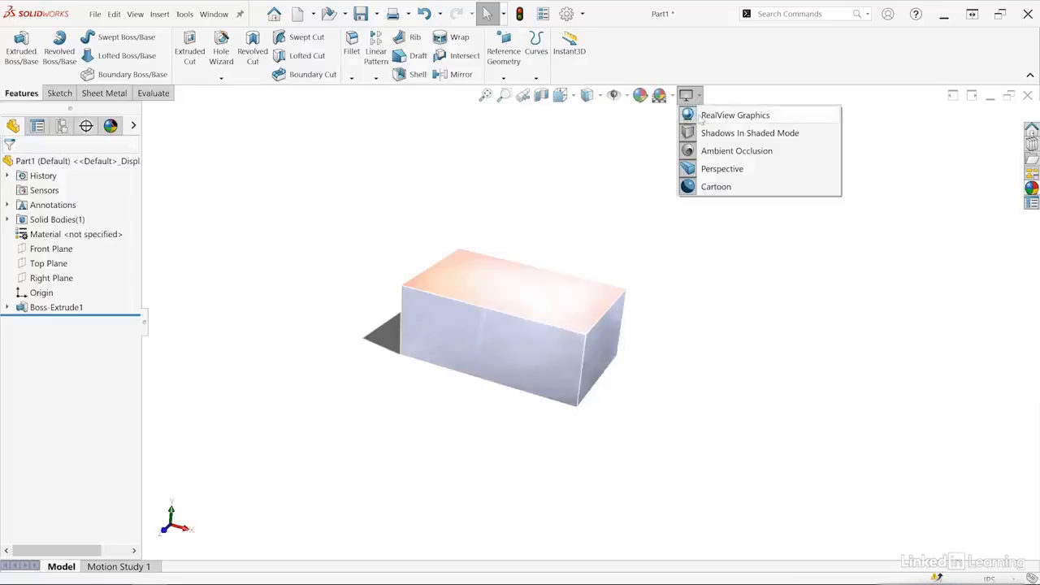
left_click(700, 118)
left_click(697, 96)
left_click(704, 135)
left_click(698, 96)
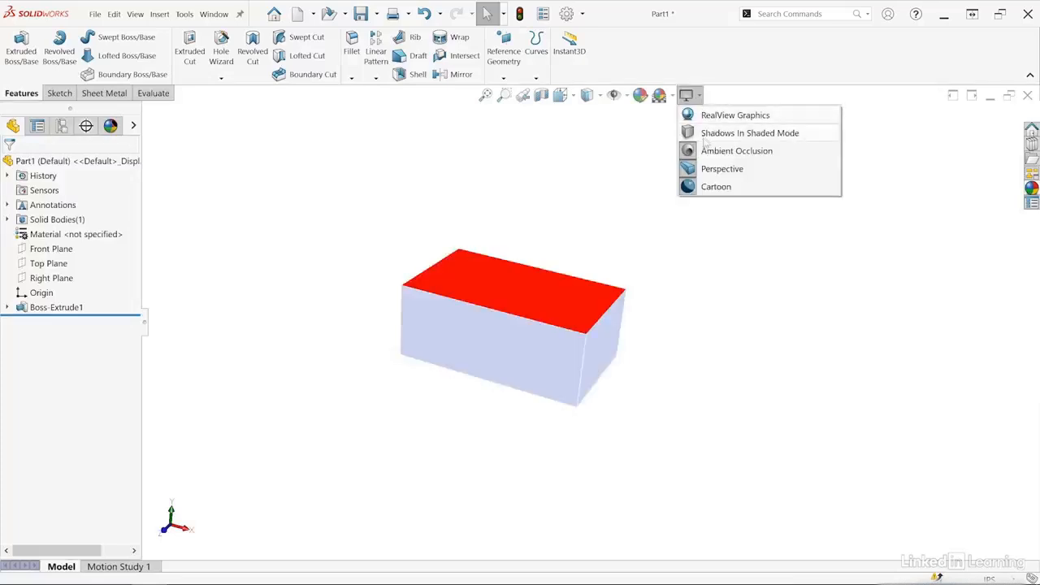
left_click(704, 150)
left_click(687, 95)
left_click(704, 168)
left_click(686, 95)
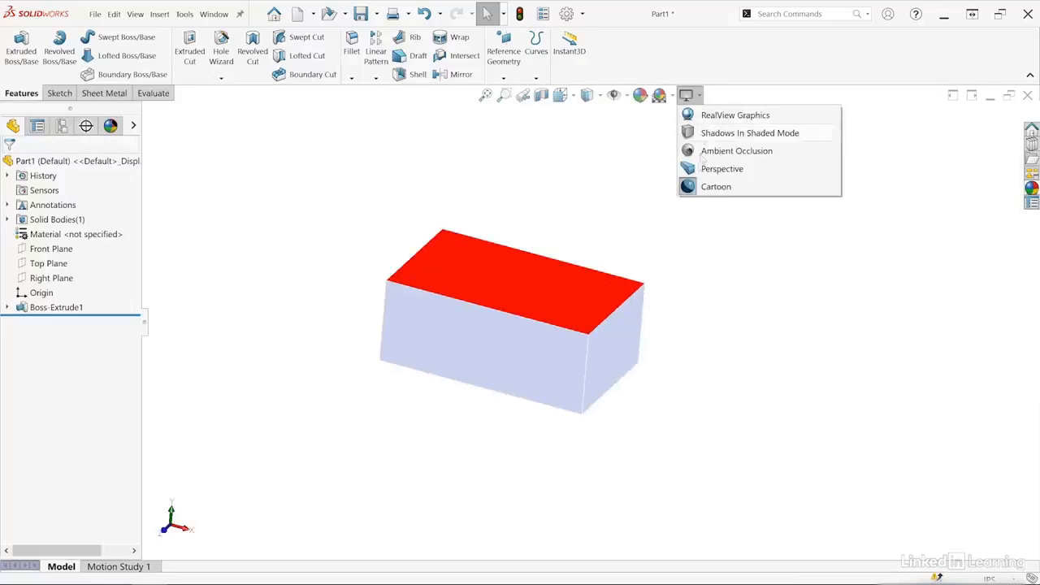
left_click(714, 186)
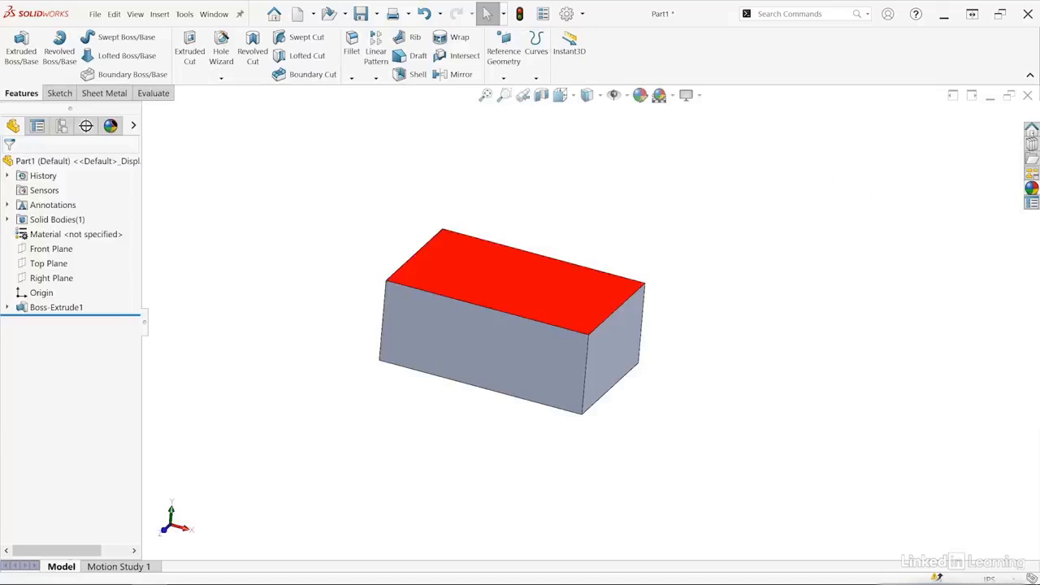
Look at SOLIDWORKS Resources, then browse the annotations, assemblies and mold bases folders of the Design Library.
left_click(1031, 131)
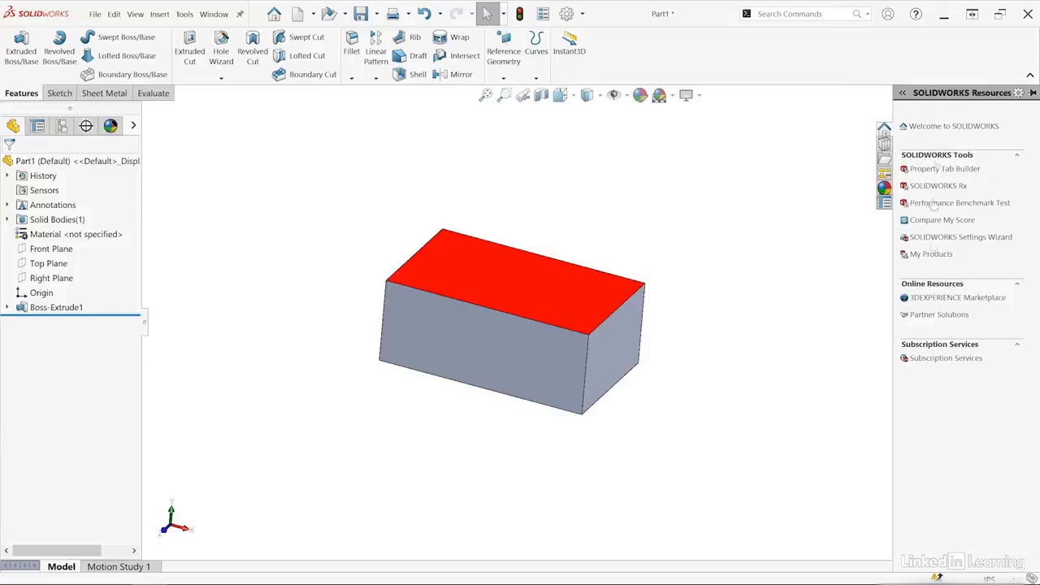
left_click(884, 144)
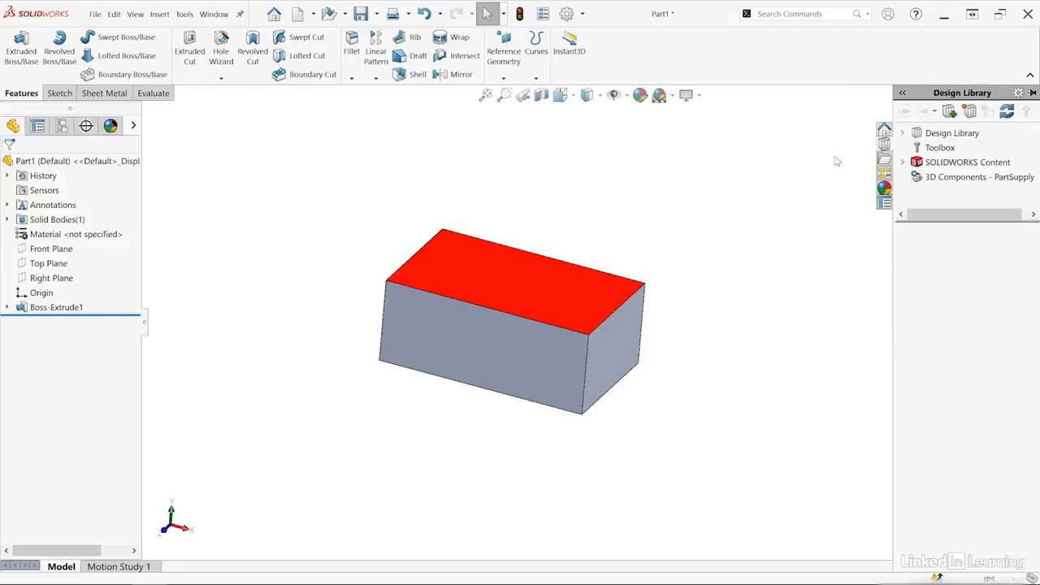
left_click(935, 134)
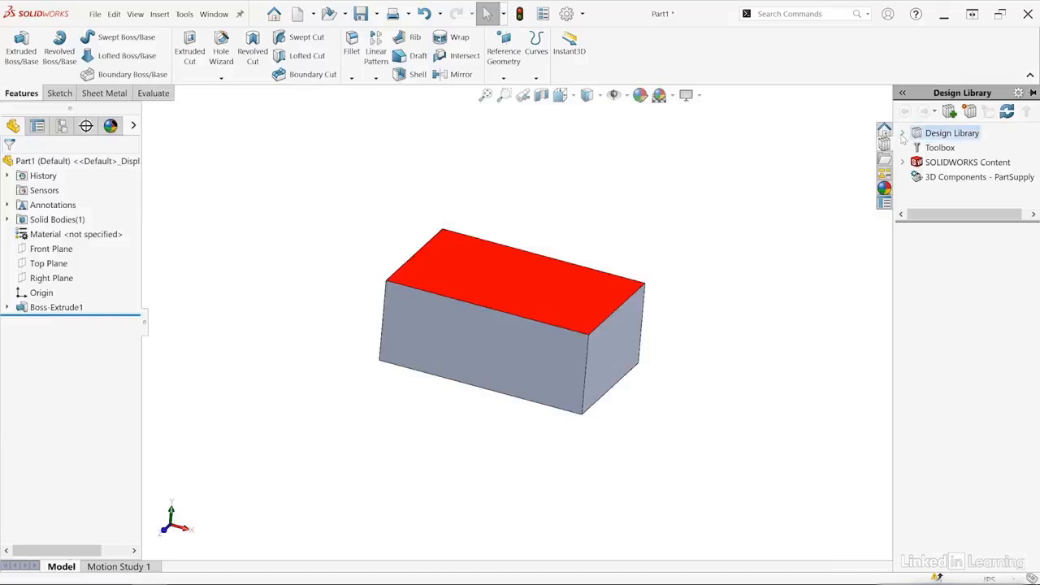
left_click(951, 148)
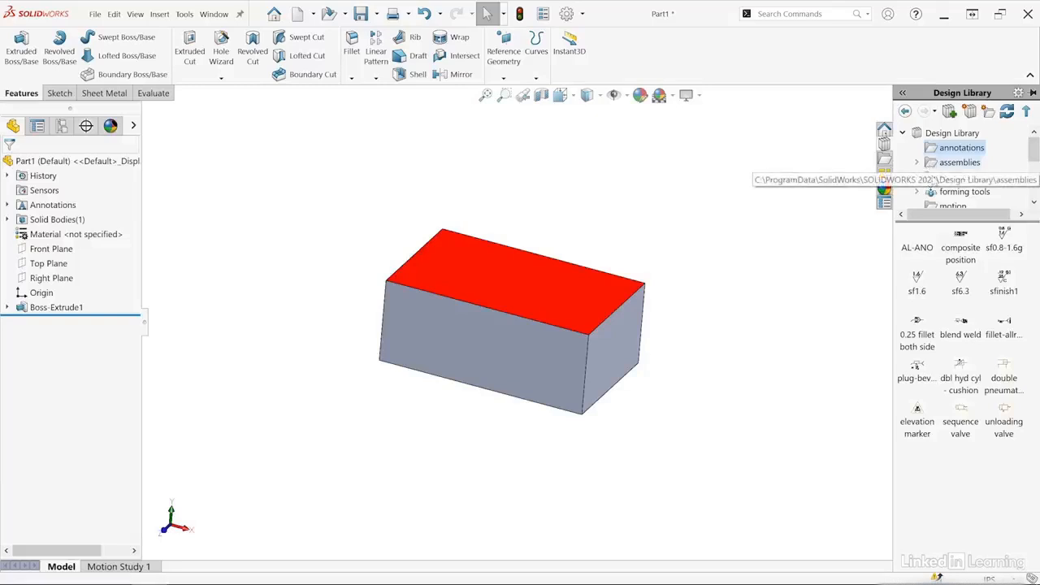
left_click(935, 164)
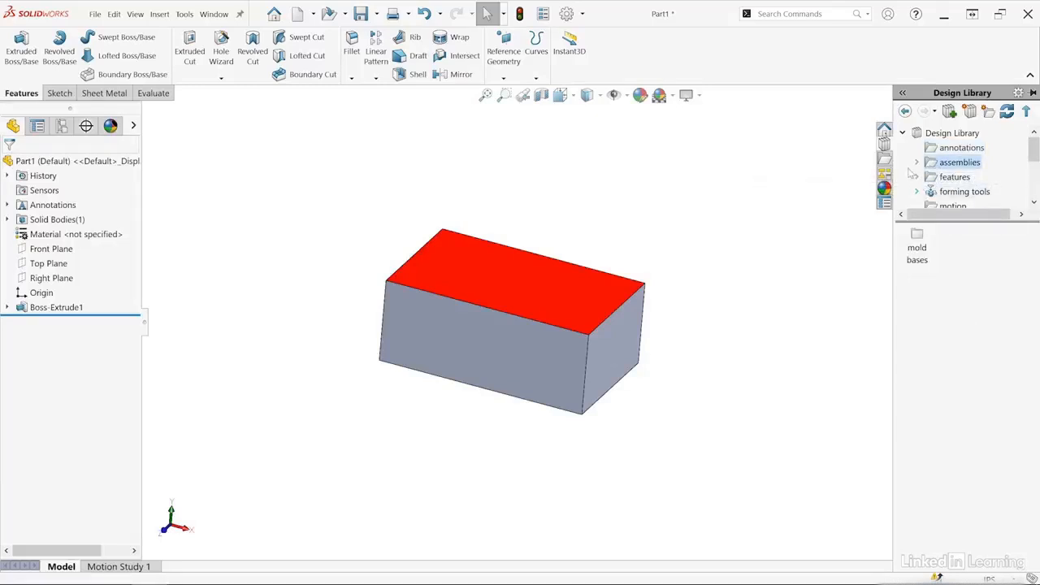
left_click(917, 162)
left_click(931, 178)
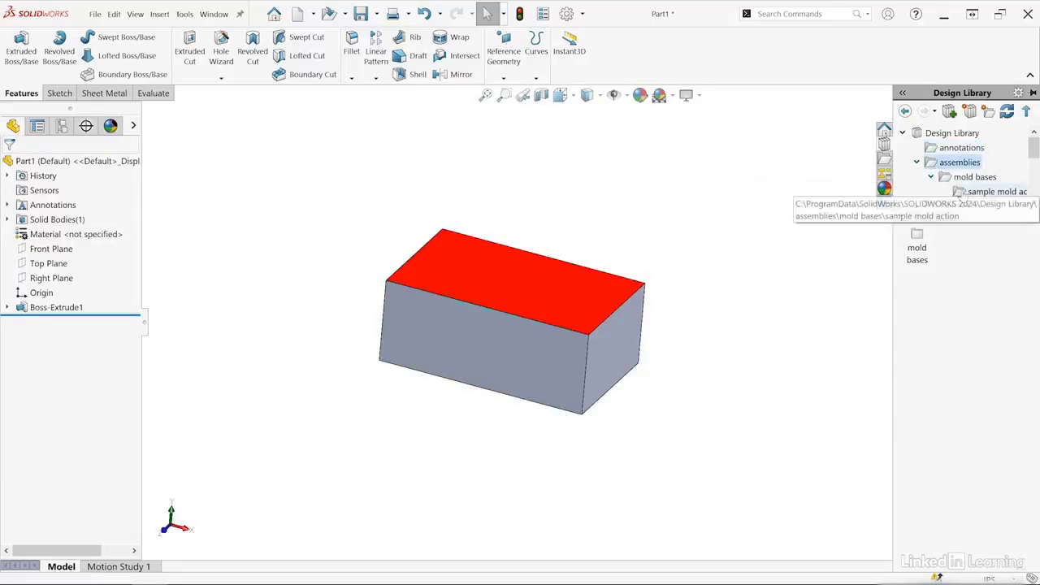
left_click(947, 178)
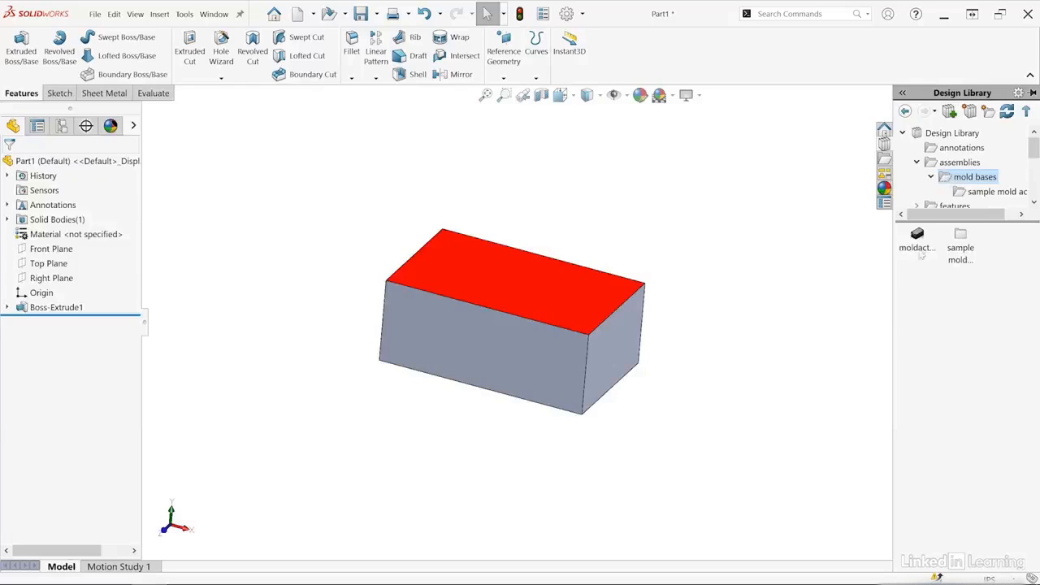
Look through the remaining Design Library folders, collapse the library, and view the File Explorer in the Task Pane.
scroll(1032, 205, "down", 7)
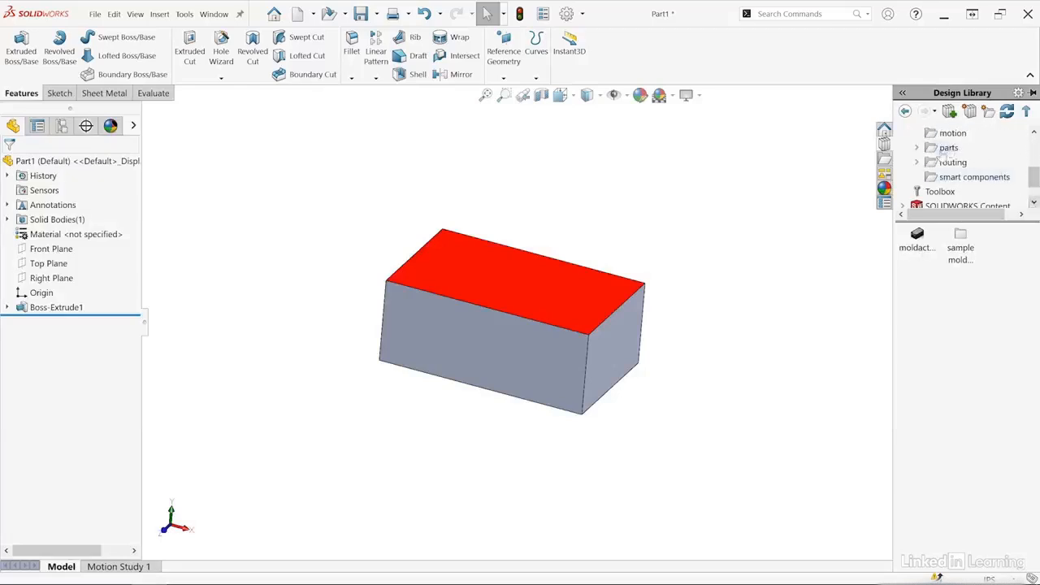
left_click_drag(1033, 176, 1032, 146)
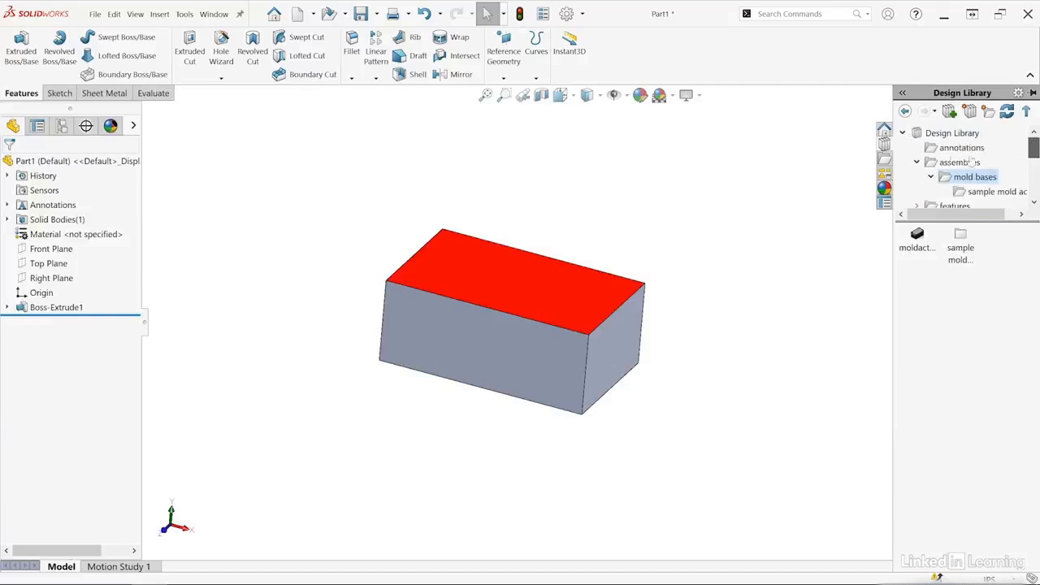
left_click(902, 133)
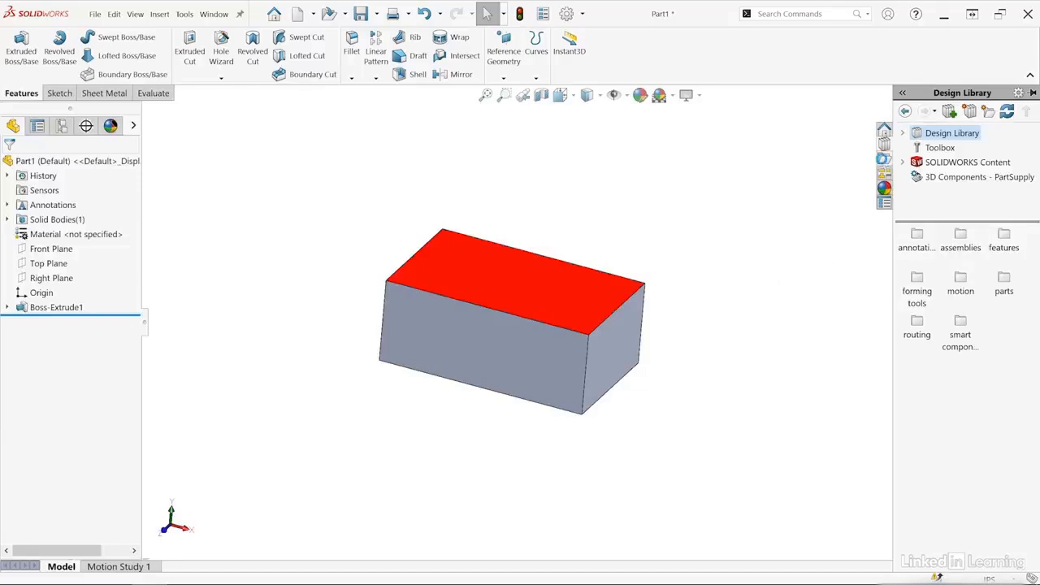
left_click(883, 158)
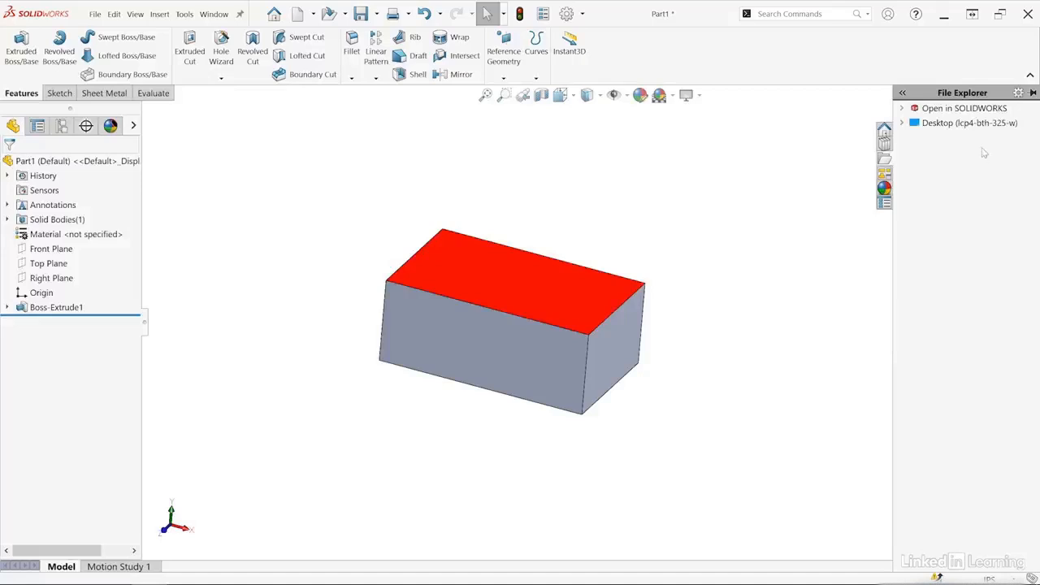
Apply a Medium Gloss appearance from the Plastic appearances to the block.
left_click(884, 189)
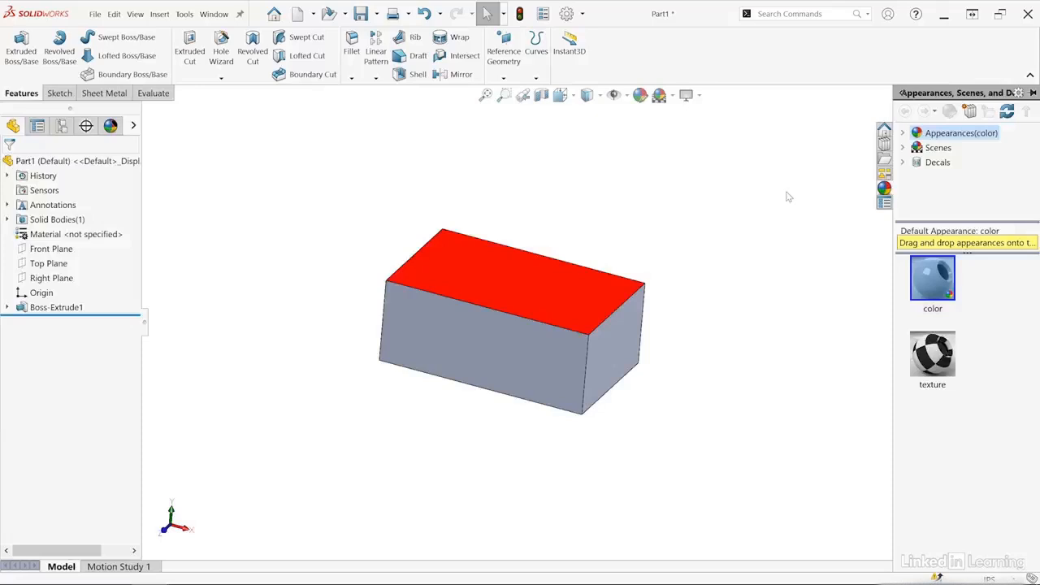
left_click(901, 135)
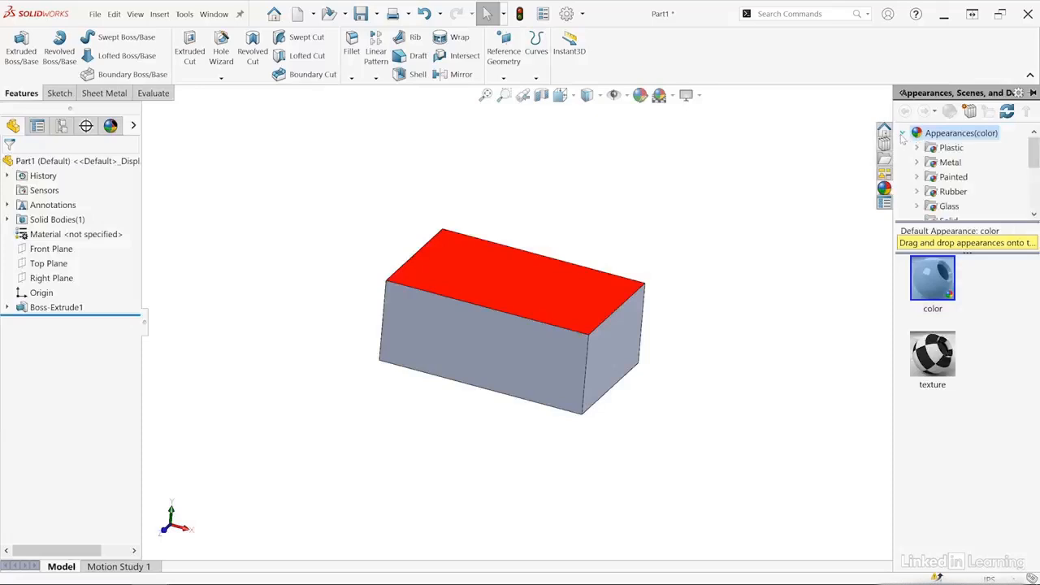
left_click(917, 147)
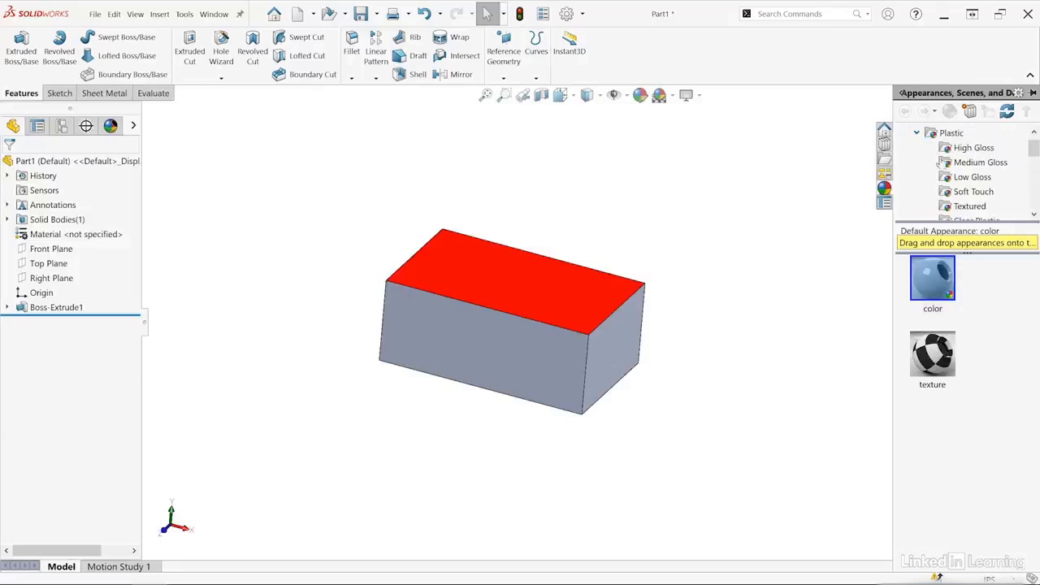
left_click(949, 163)
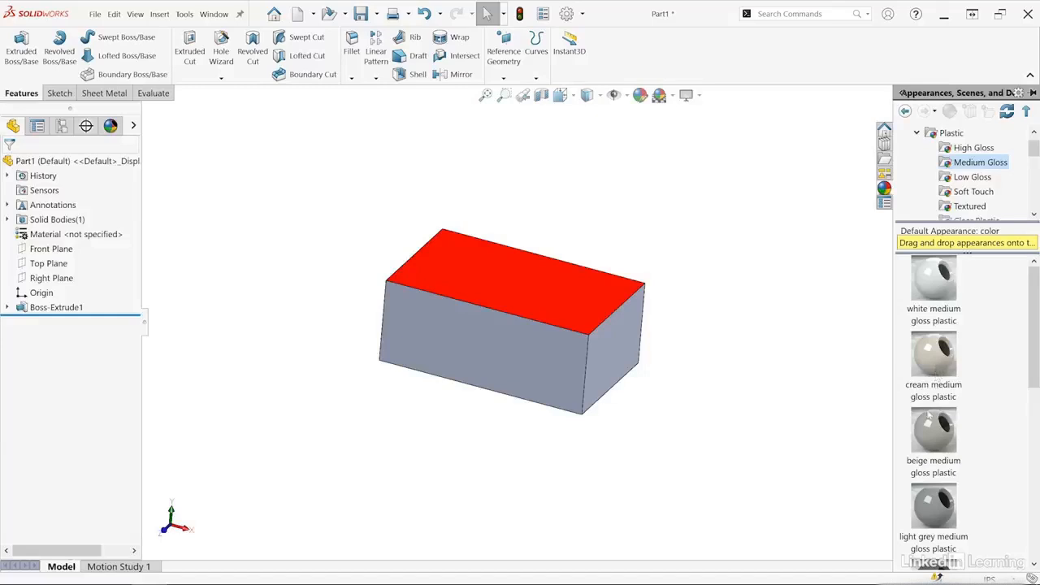
left_click_drag(929, 434, 548, 285)
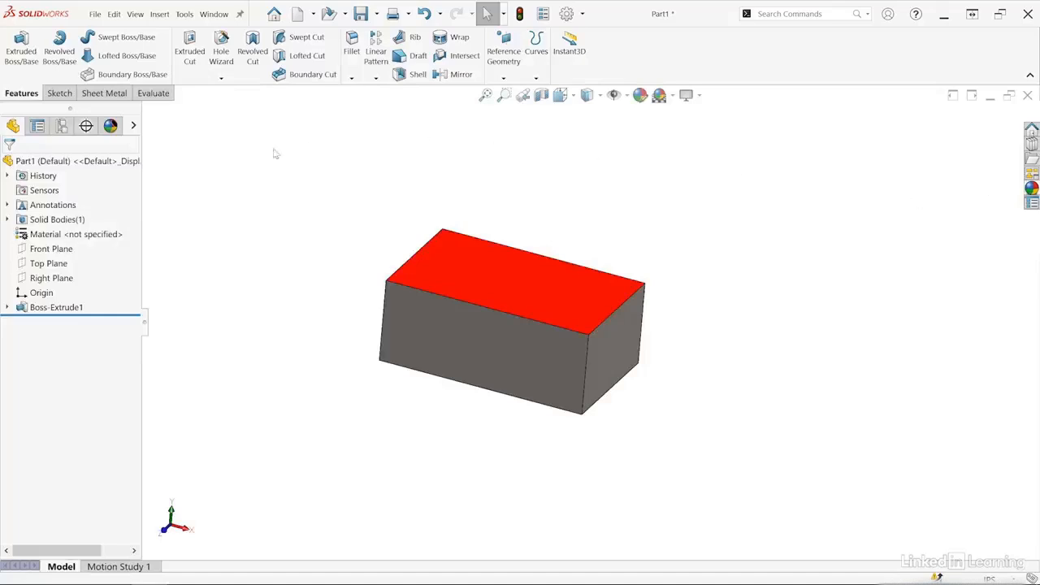
Assign the Cast Alloy Steel material to the part and look at its Custom Properties page.
left_click(23, 236)
right_click(23, 236)
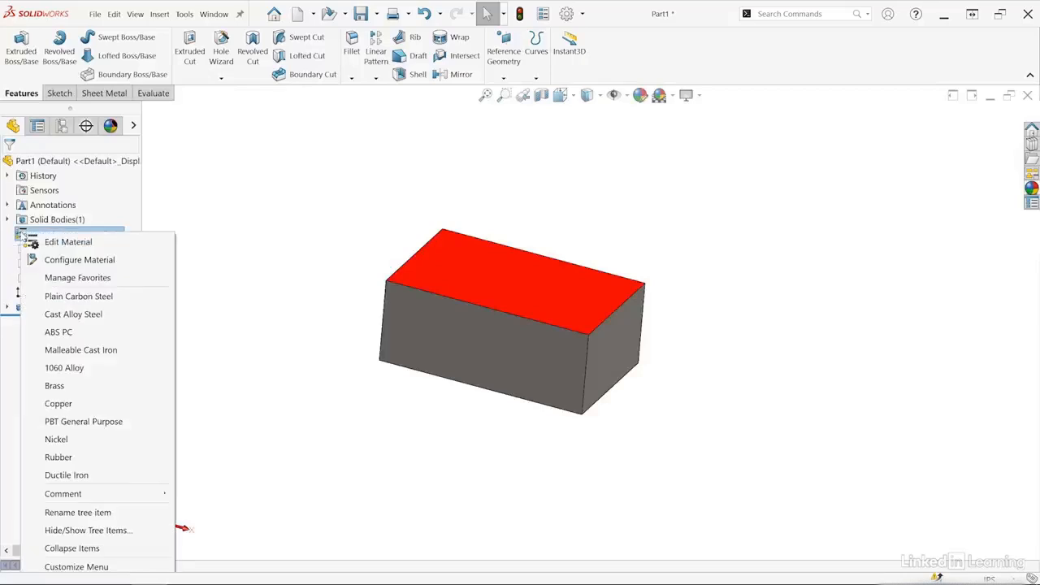
left_click(92, 313)
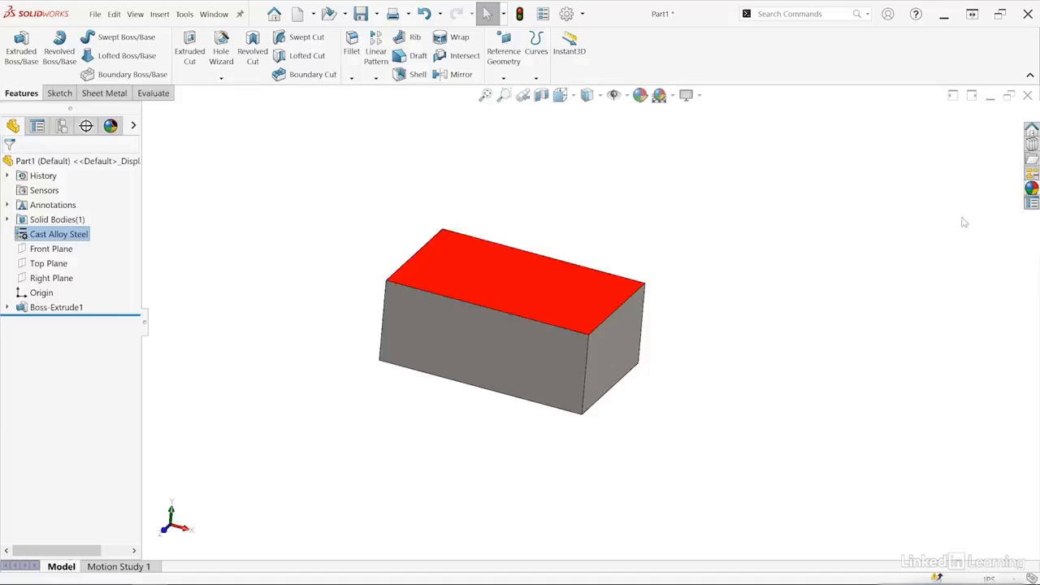
left_click(1031, 203)
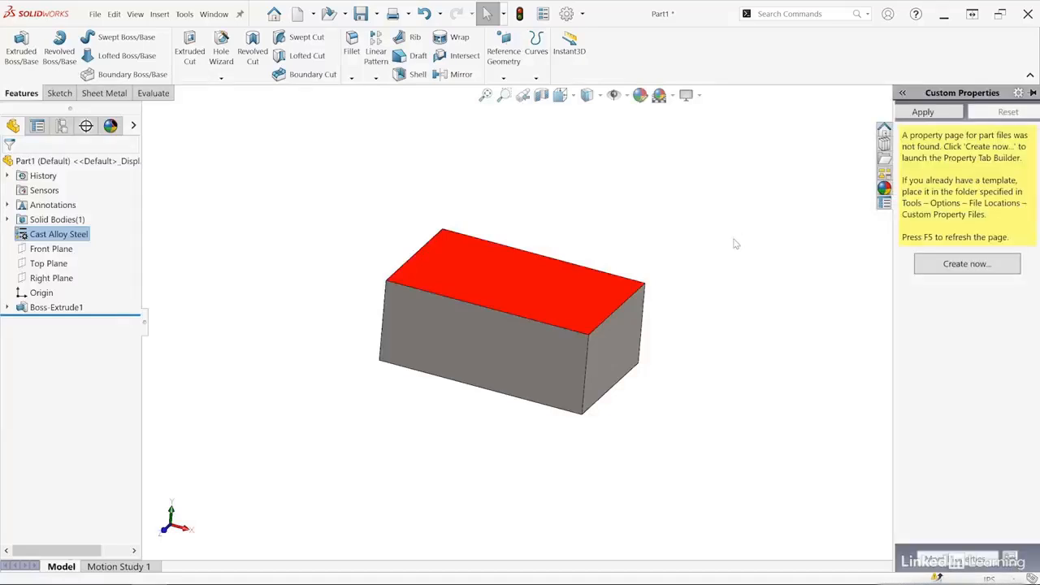
left_click(784, 205)
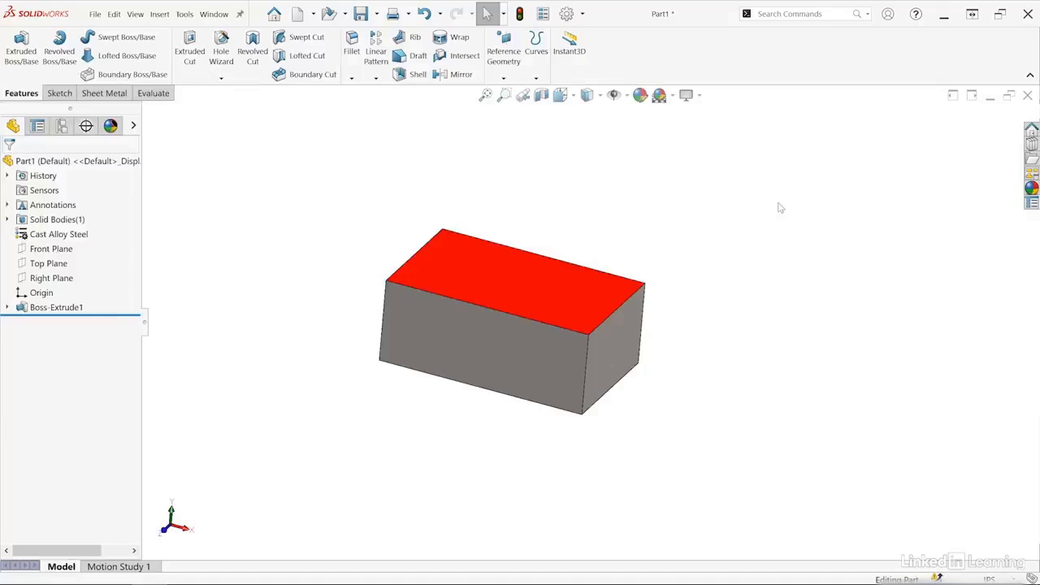